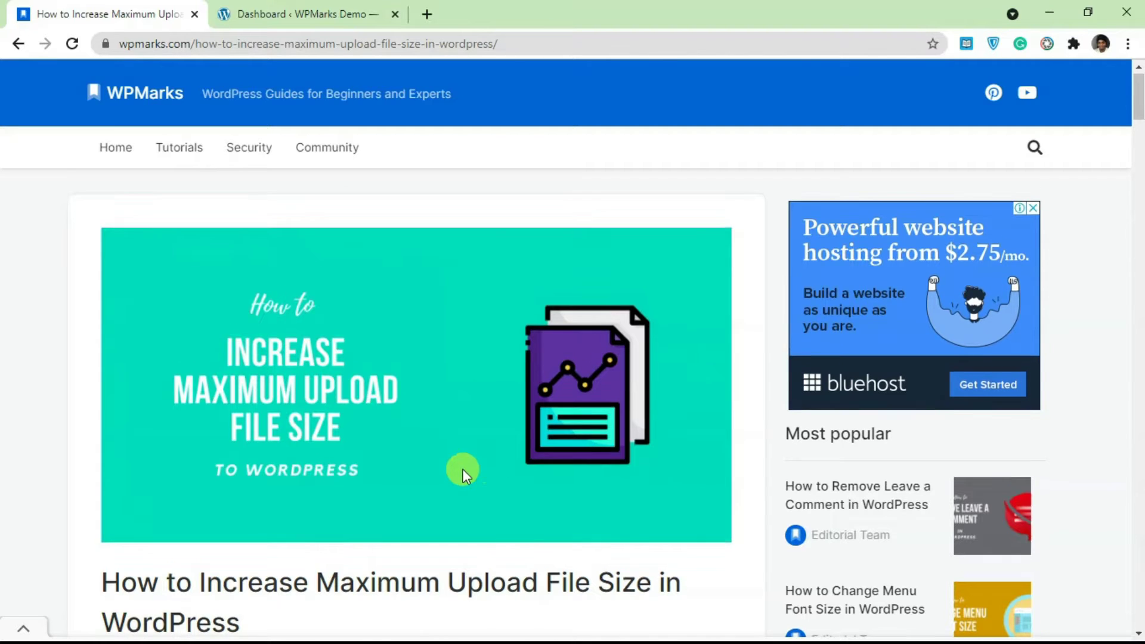
scroll(463, 468, "down", 2)
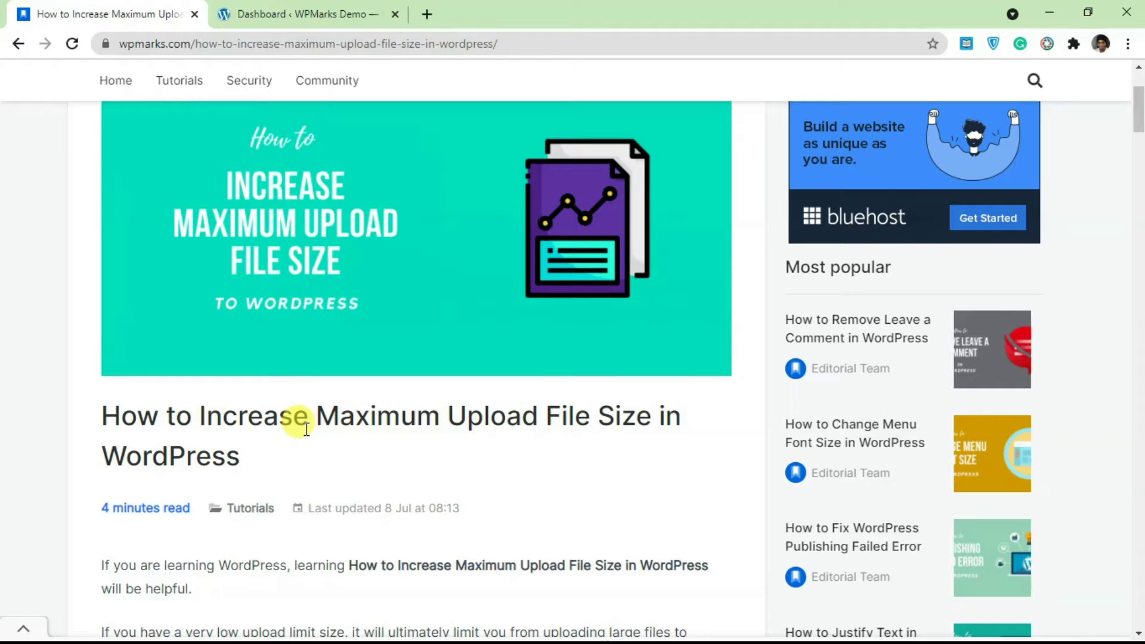
scroll(305, 431, "up", 4)
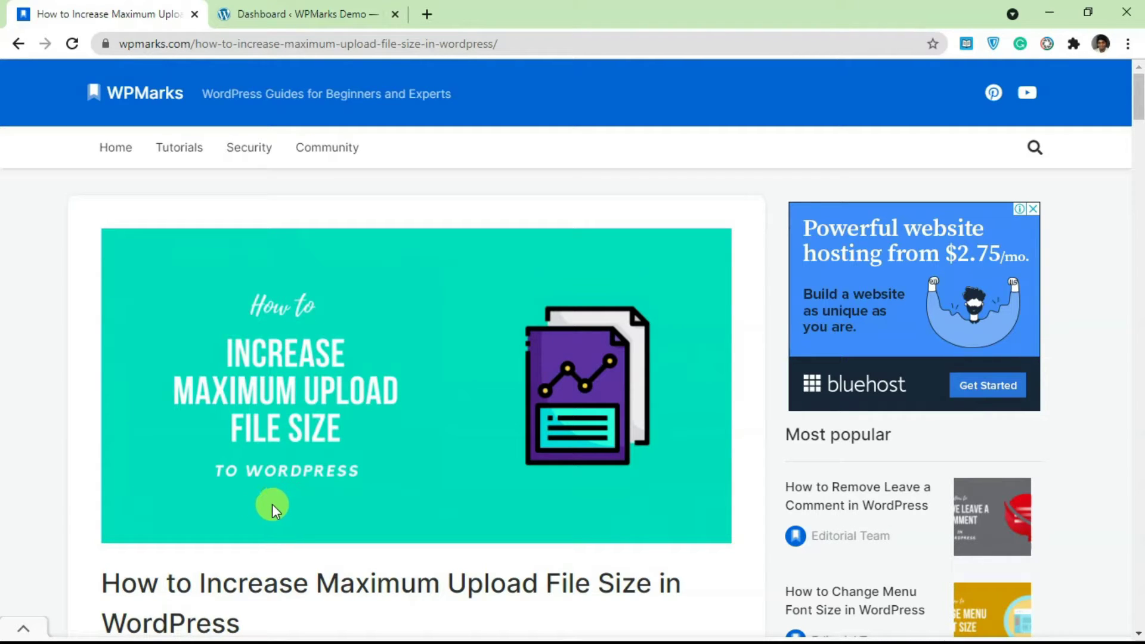
scroll(257, 499, "down", 4)
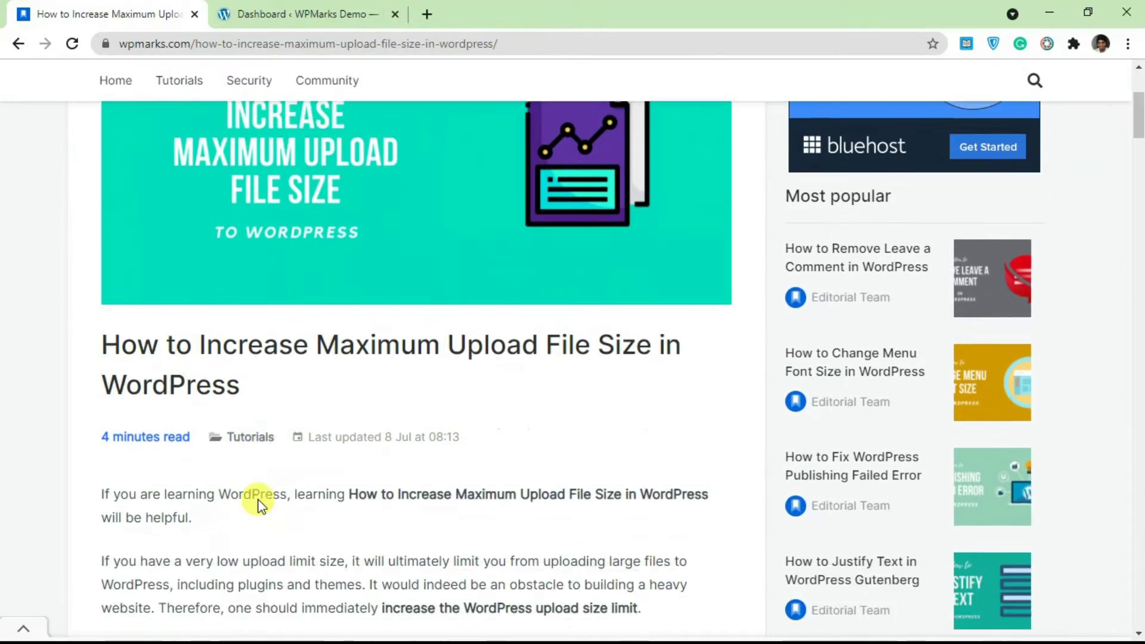
scroll(322, 432, "down", 2)
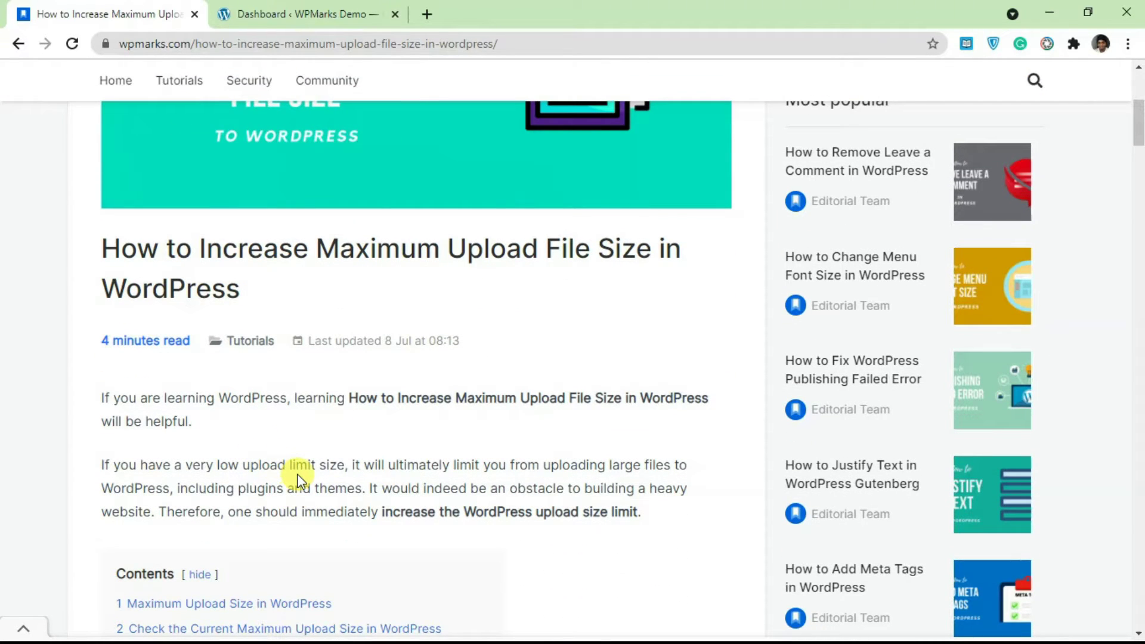
scroll(298, 480, "down", 3)
scroll(298, 480, "down", 3)
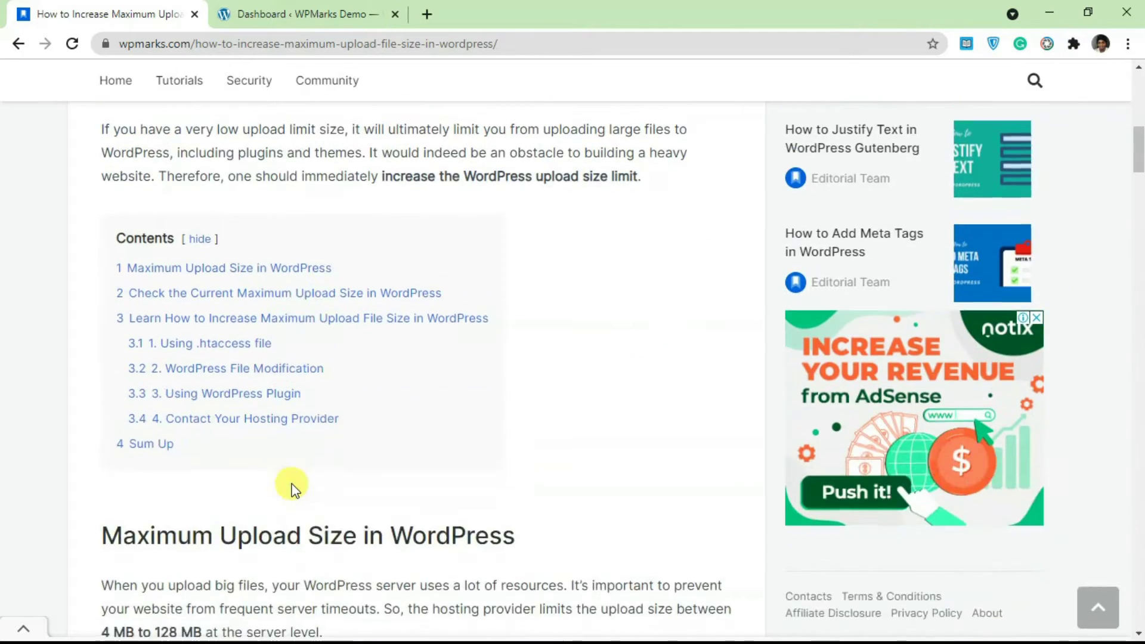
scroll(295, 482, "down", 2)
scroll(295, 488, "down", 5)
scroll(295, 488, "down", 4)
scroll(295, 488, "up", 2)
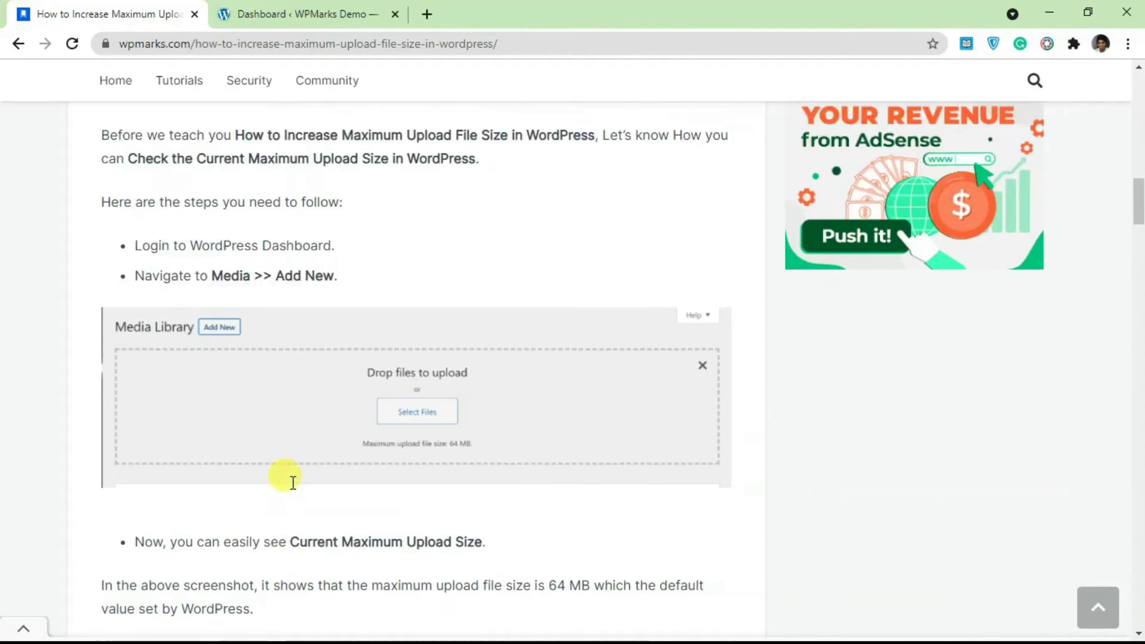
scroll(295, 487, "up", 2)
scroll(296, 487, "down", 8)
scroll(295, 488, "down", 3)
scroll(295, 484, "down", 3)
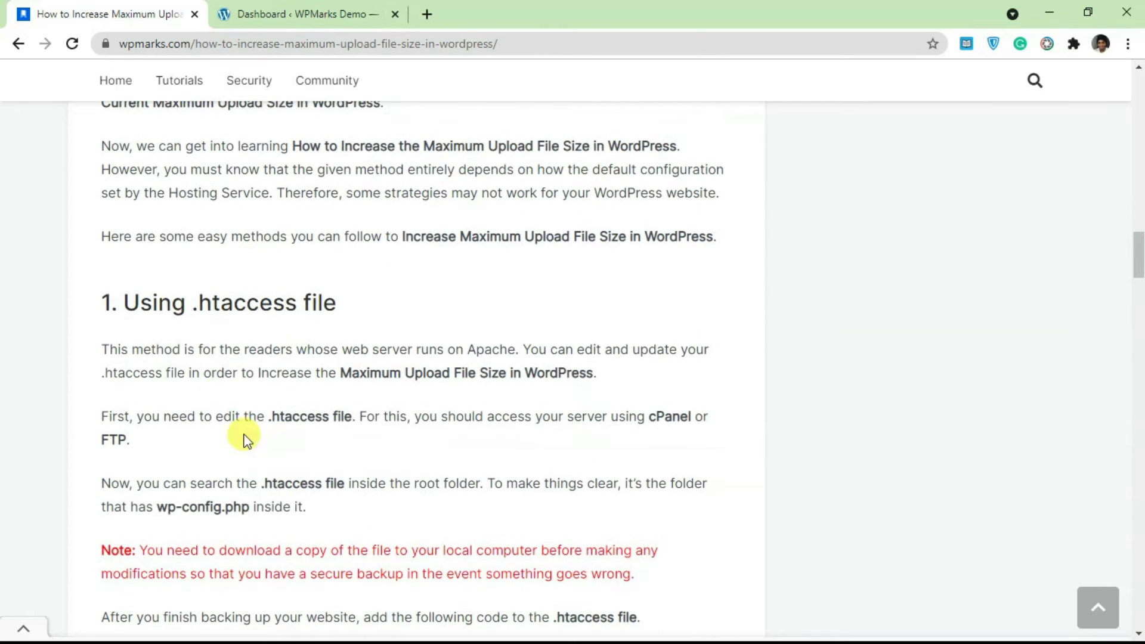
scroll(254, 429, "down", 2)
scroll(253, 295, "up", 4)
scroll(253, 412, "down", 1)
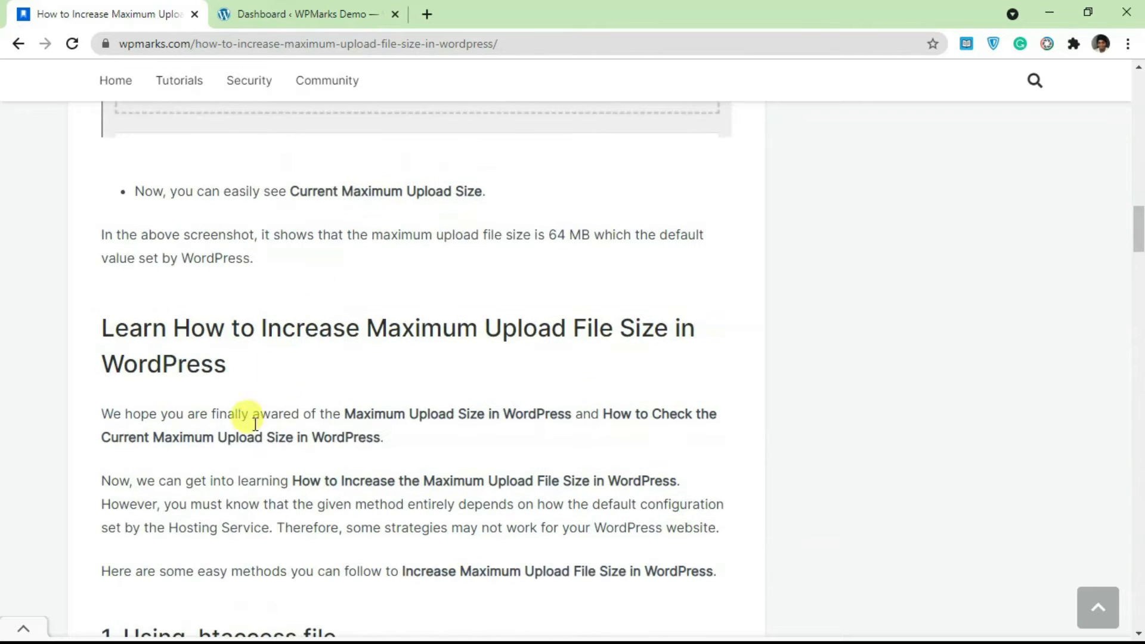
scroll(228, 428, "down", 2)
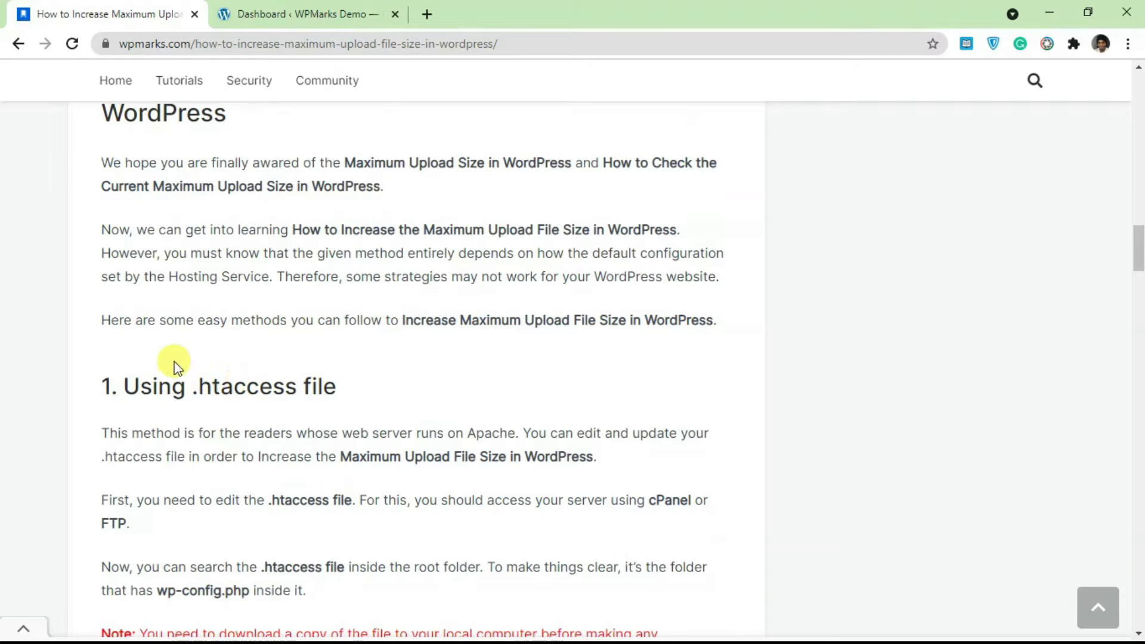
scroll(234, 385, "up", 5)
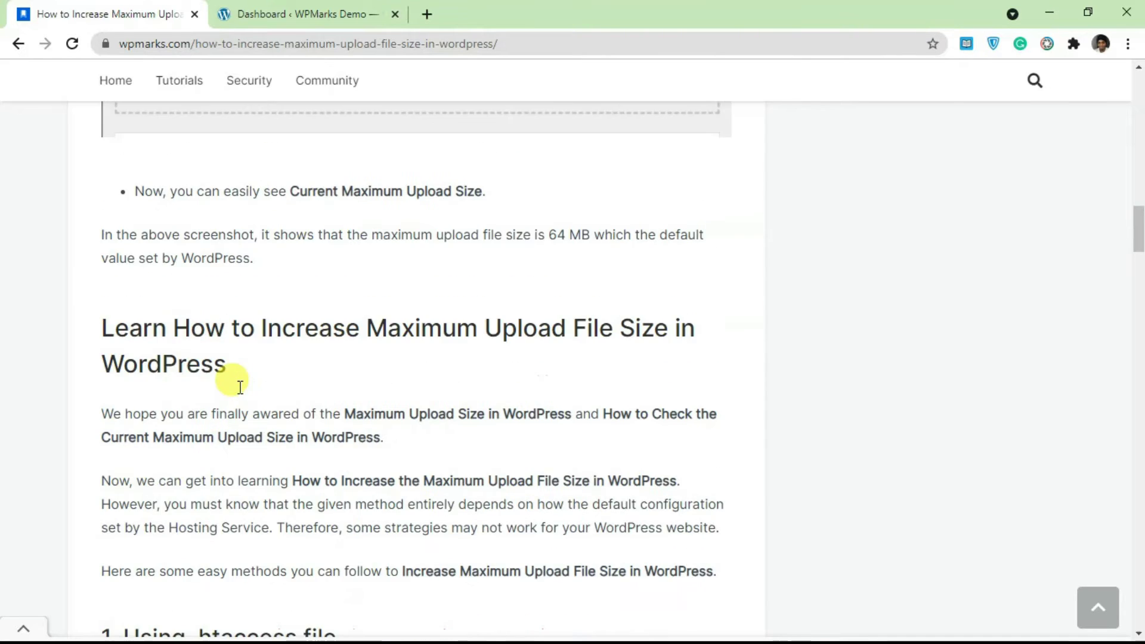
scroll(234, 385, "up", 4)
scroll(220, 300, "down", 2)
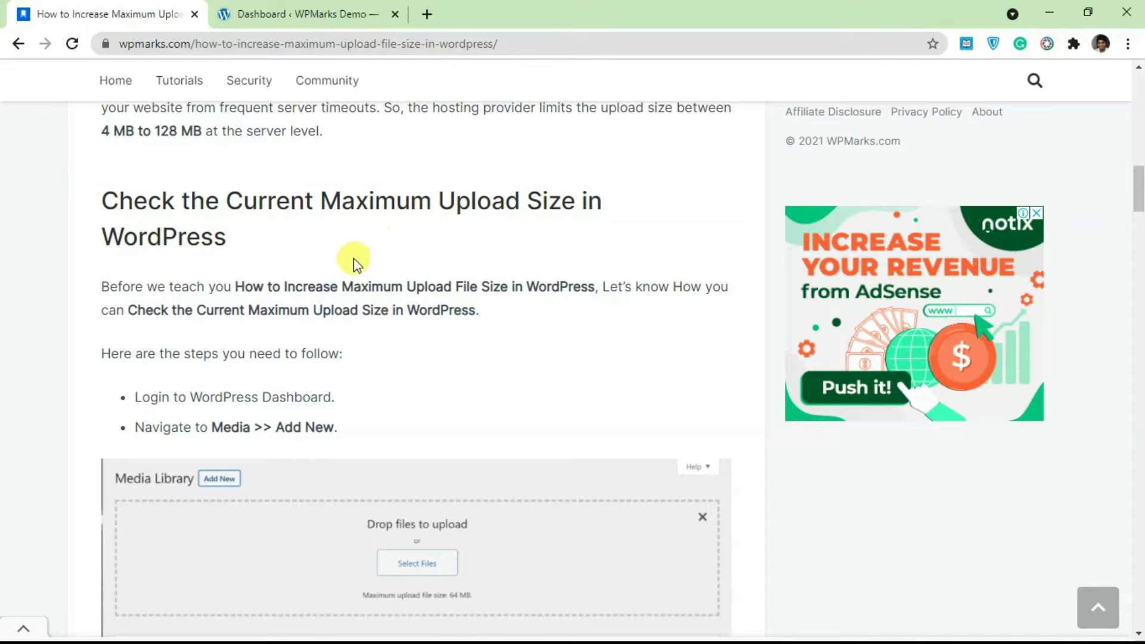
scroll(335, 264, "down", 1)
scroll(335, 266, "down", 1)
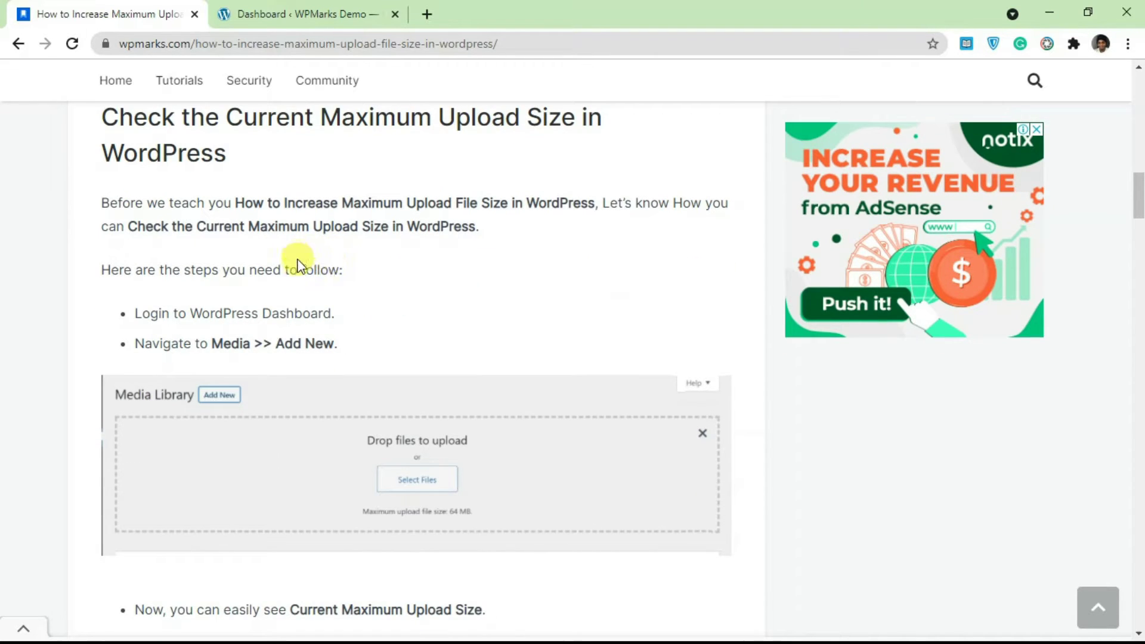
- Switch from the WPMarks upload-size article to the 'Dashboard ‹ WPMarks Demo' tab
left_click(296, 13)
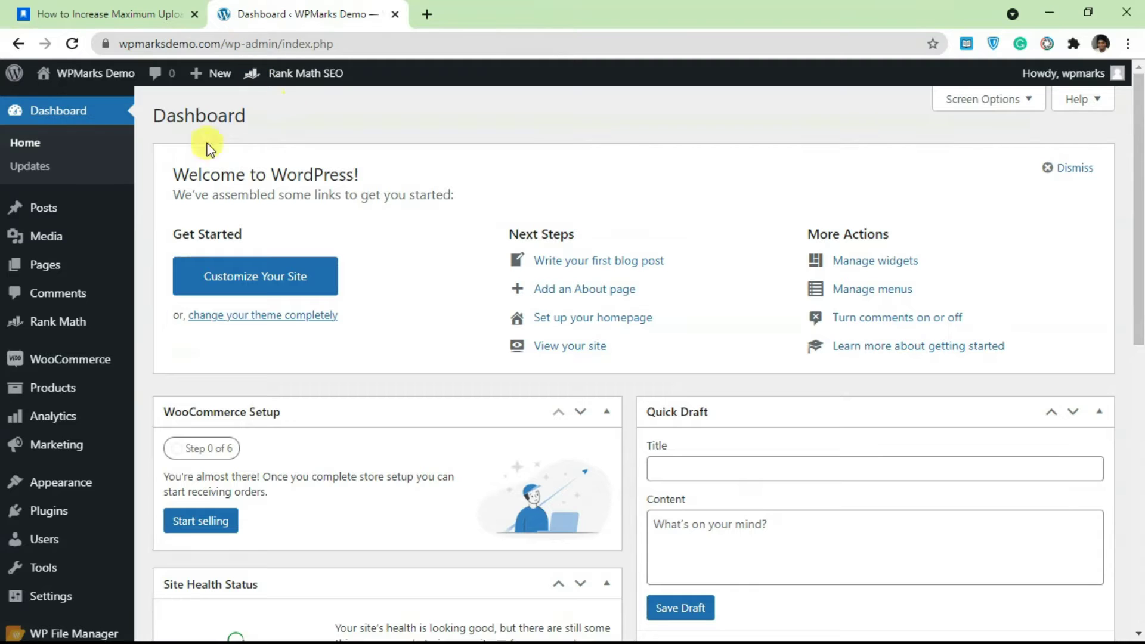
scroll(167, 455, "down", 1)
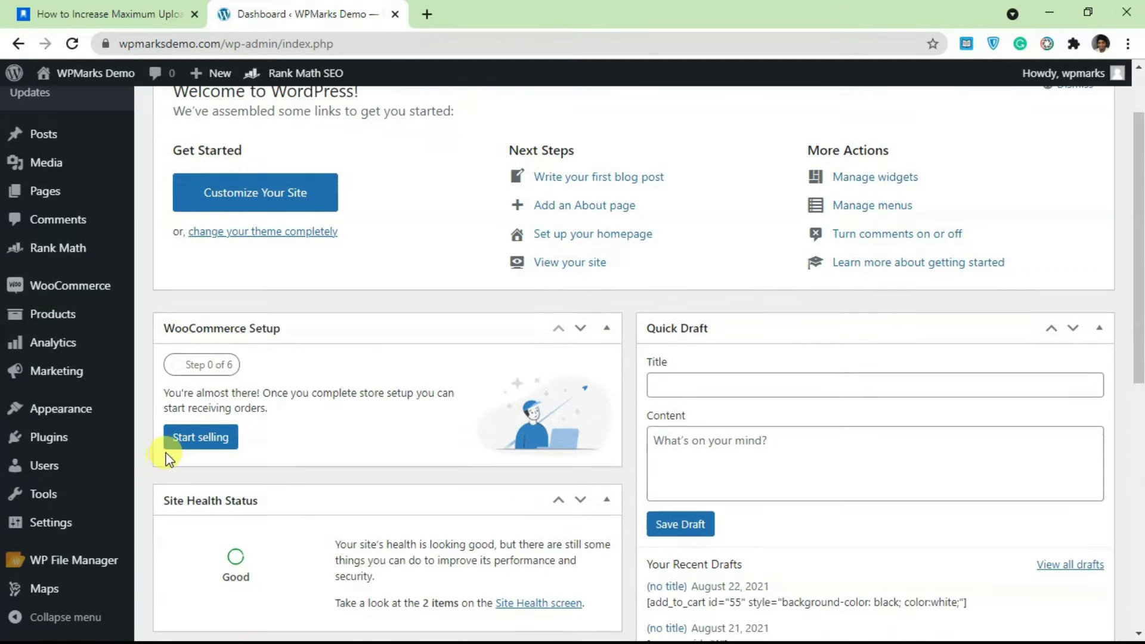
scroll(54, 233, "up", 1)
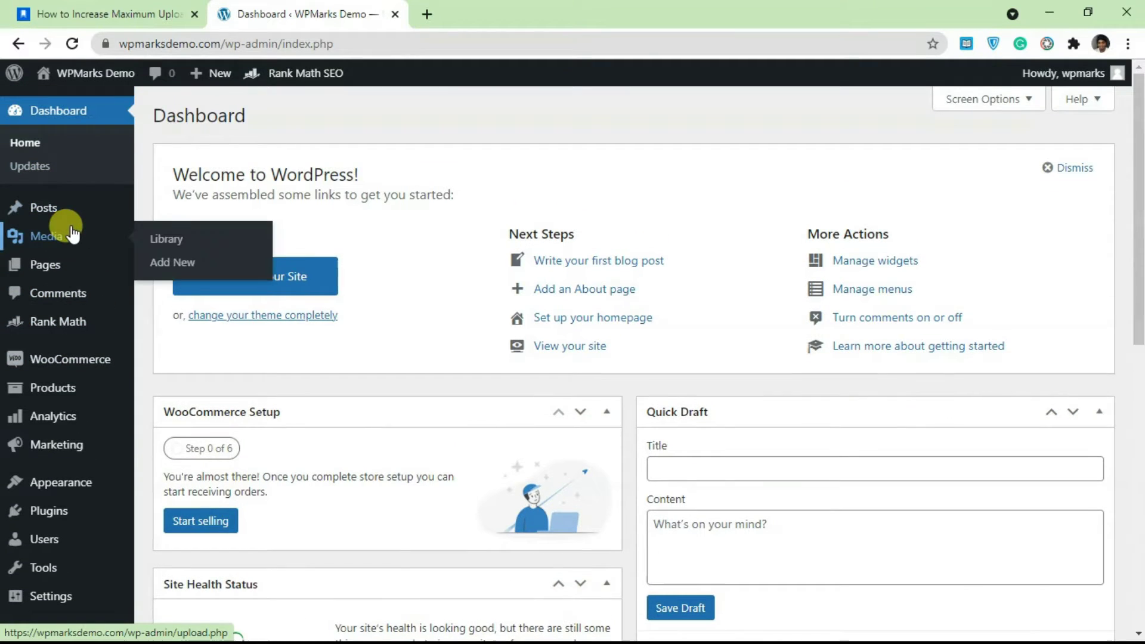
- Open Media > Add New, highlight the 64 MB upload limit, and return to the article
left_click(178, 263)
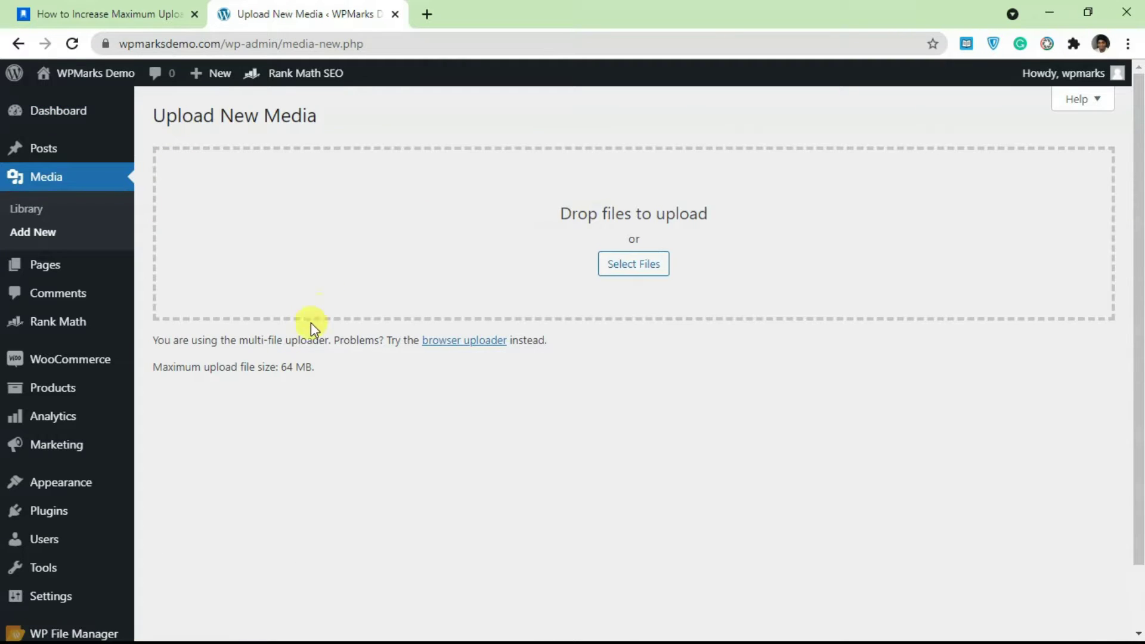
left_click_drag(175, 367, 300, 365)
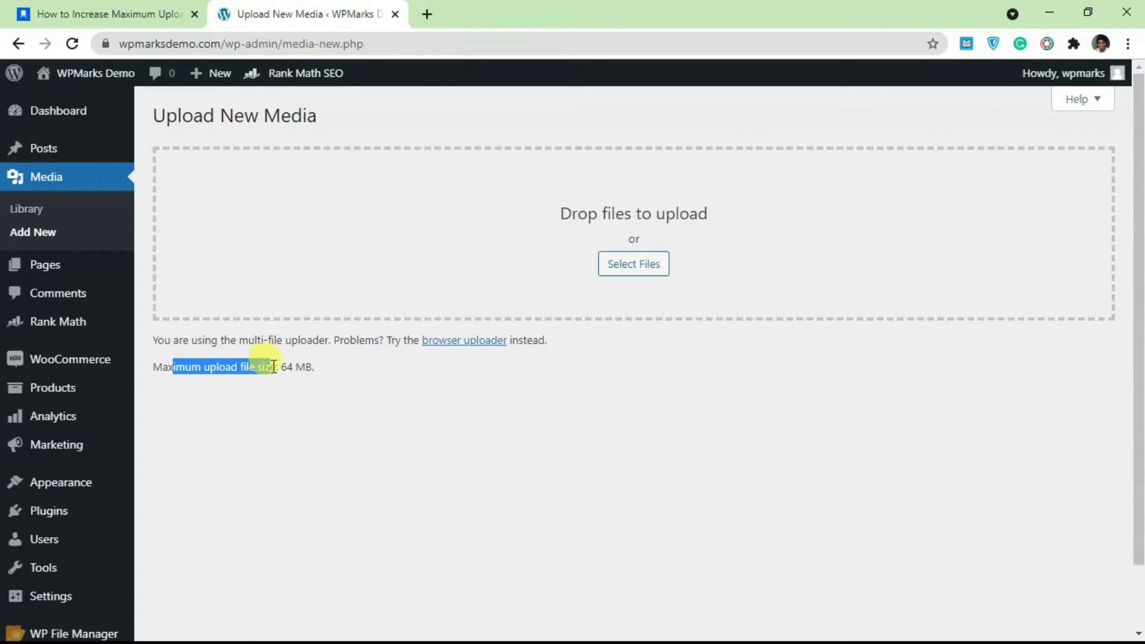
left_click(305, 366)
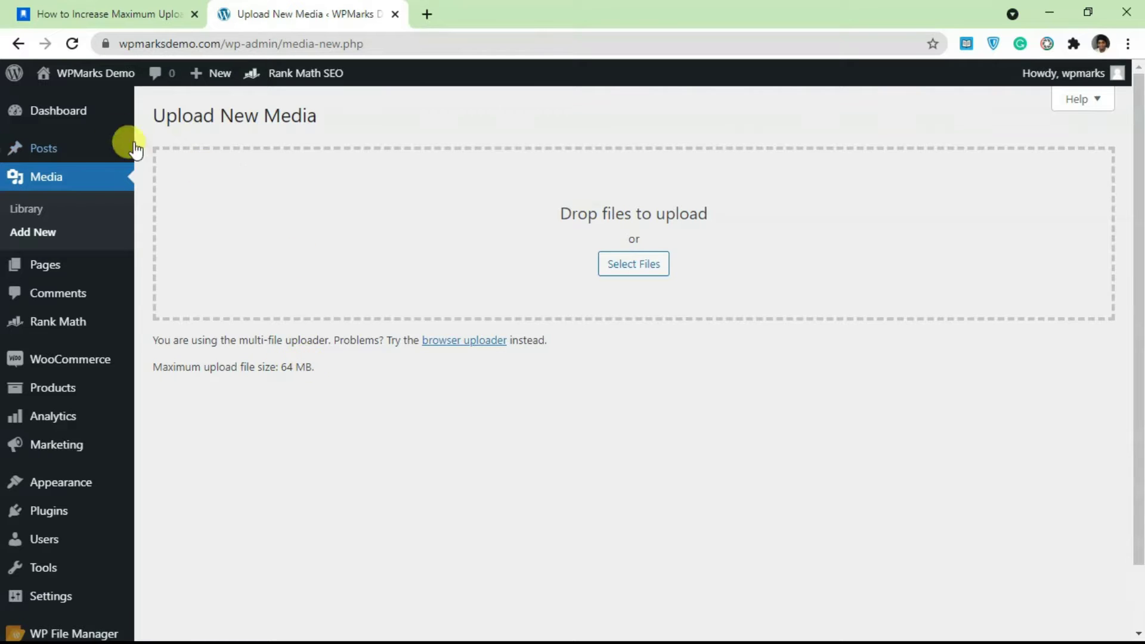
left_click_drag(282, 367, 318, 374)
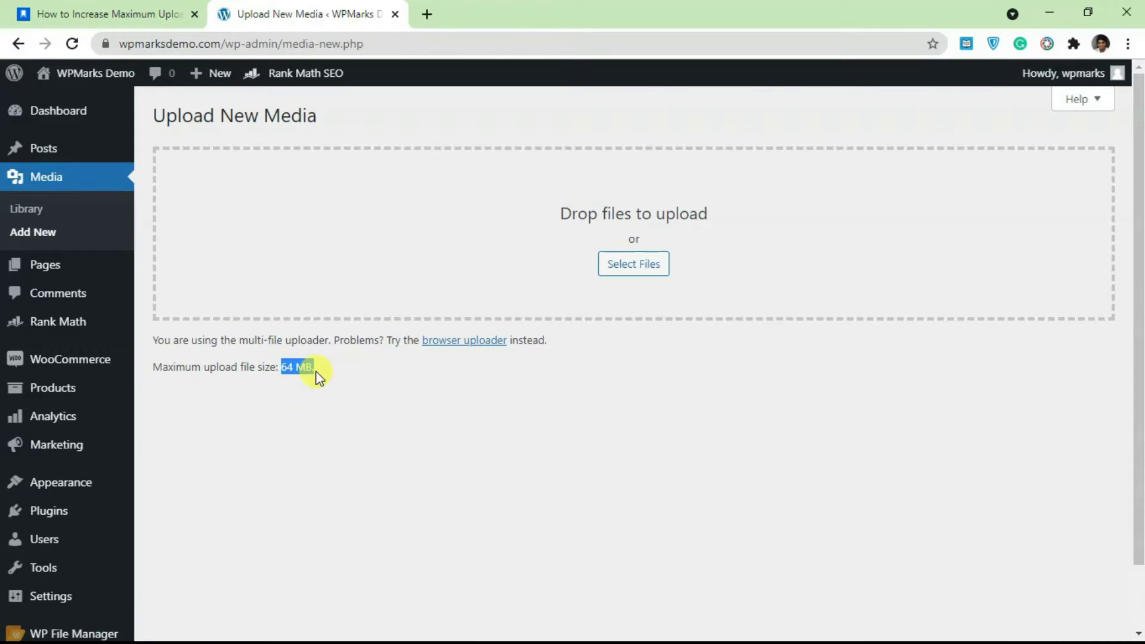
left_click(107, 13)
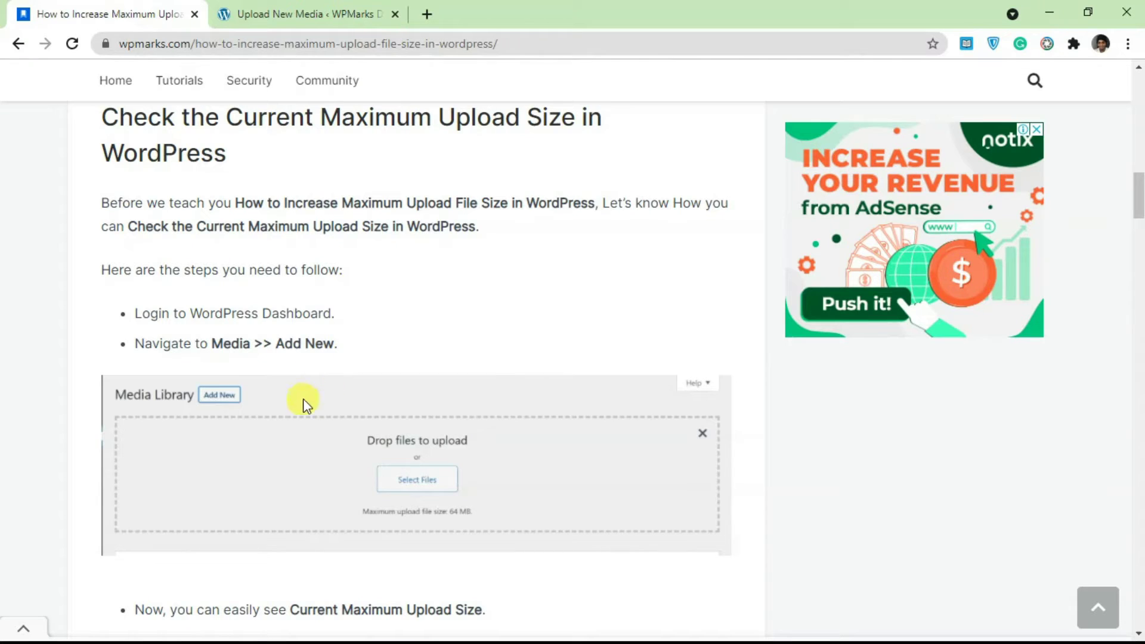
left_click(273, 14)
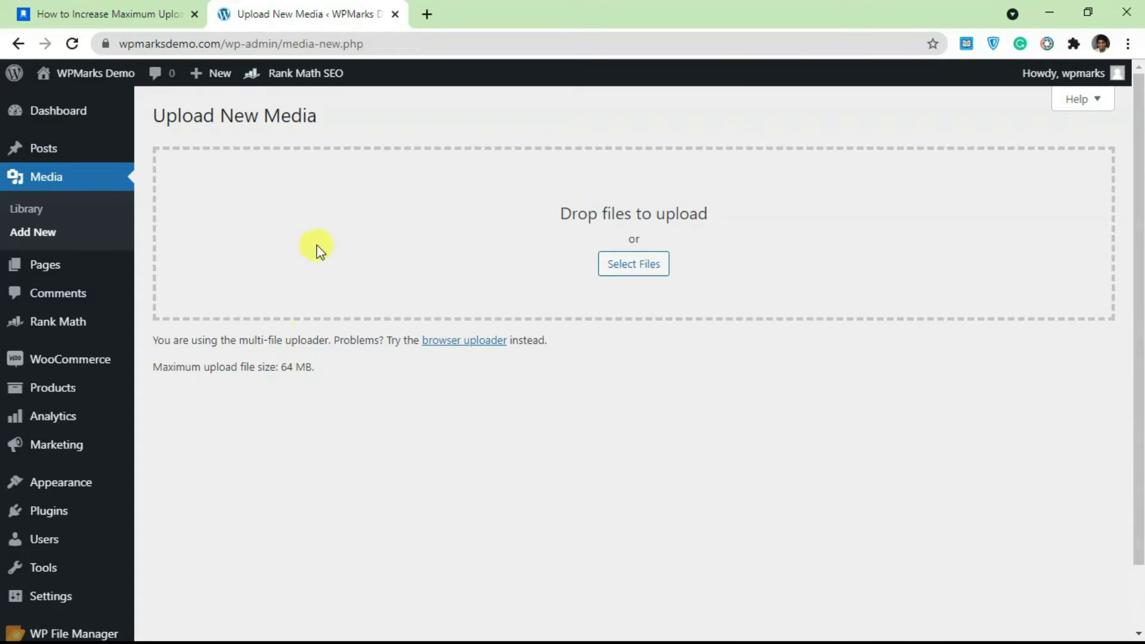
left_click(152, 7)
scroll(357, 304, "down", 5)
scroll(286, 304, "down", 5)
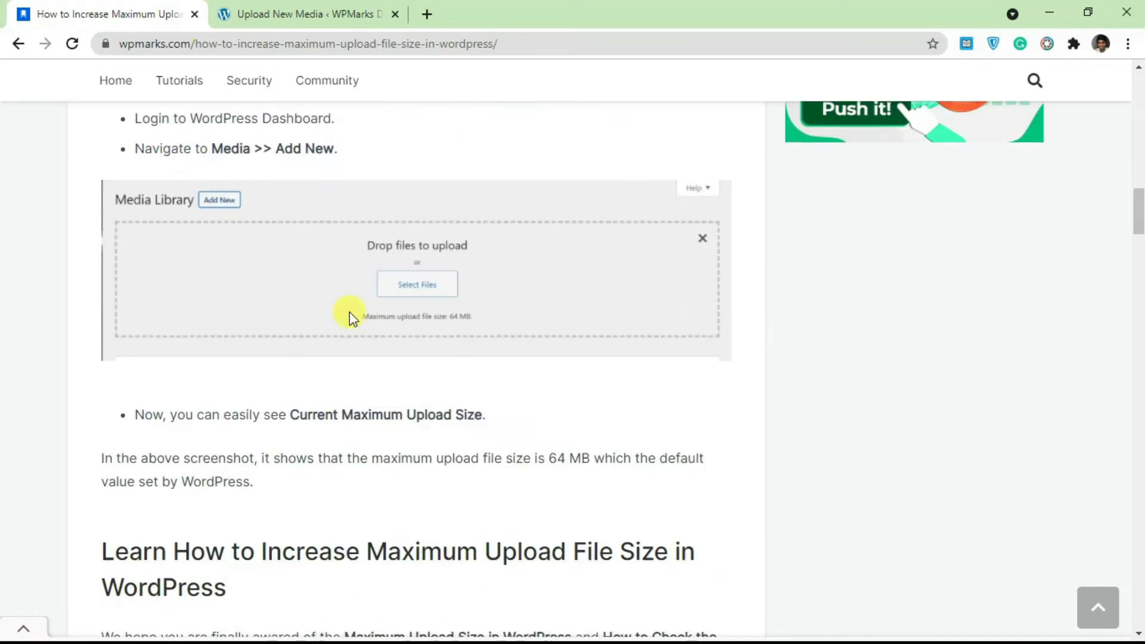
scroll(271, 288, "down", 3)
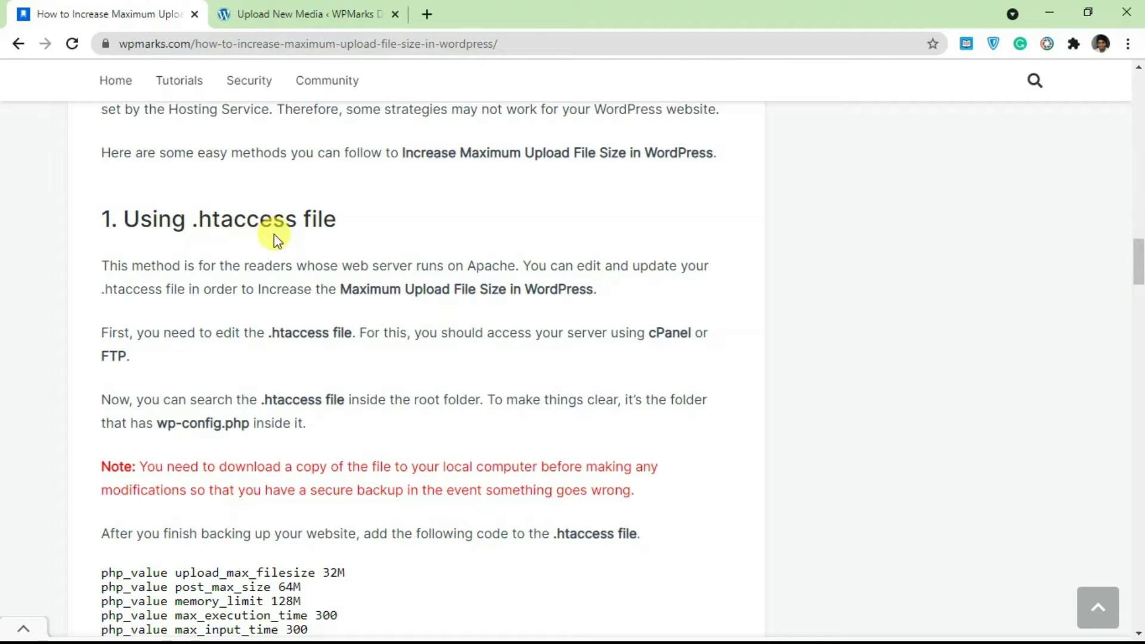
scroll(277, 340, "down", 1)
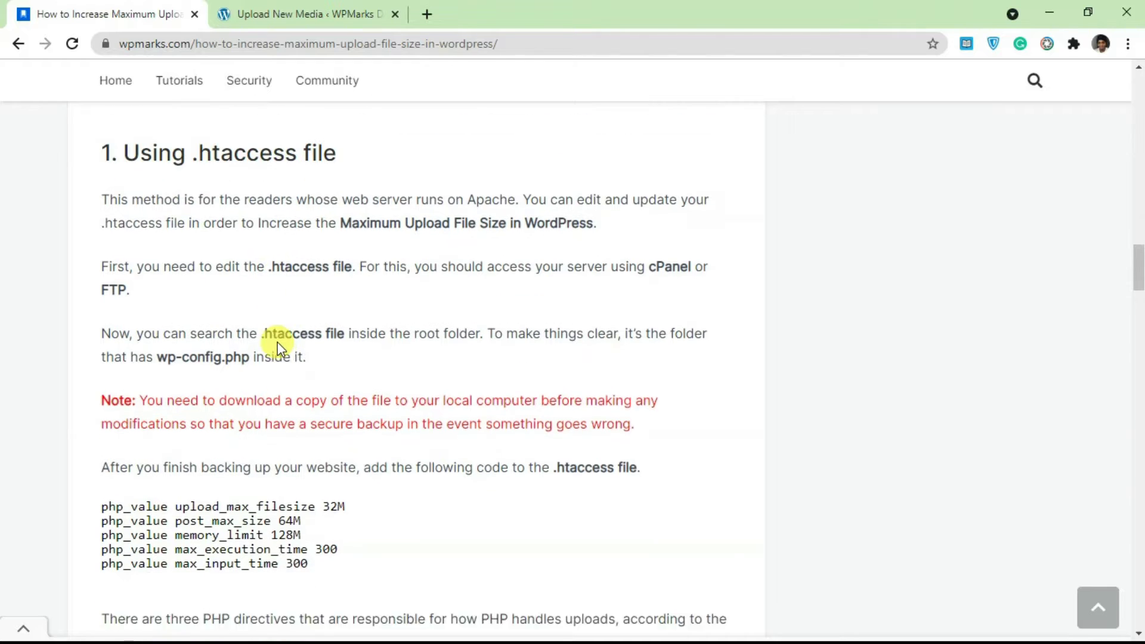
scroll(277, 340, "down", 1)
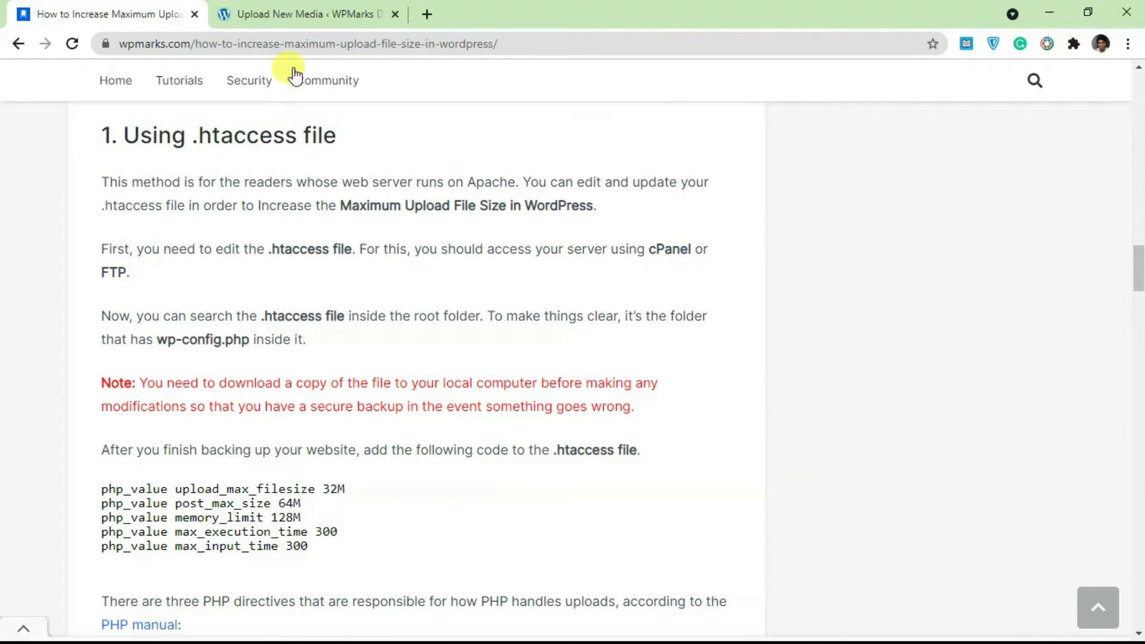
- Return from the .htaccess section to WordPress admin and go to Plugins > Add New
left_click(304, 14)
scroll(269, 244, "down", 1)
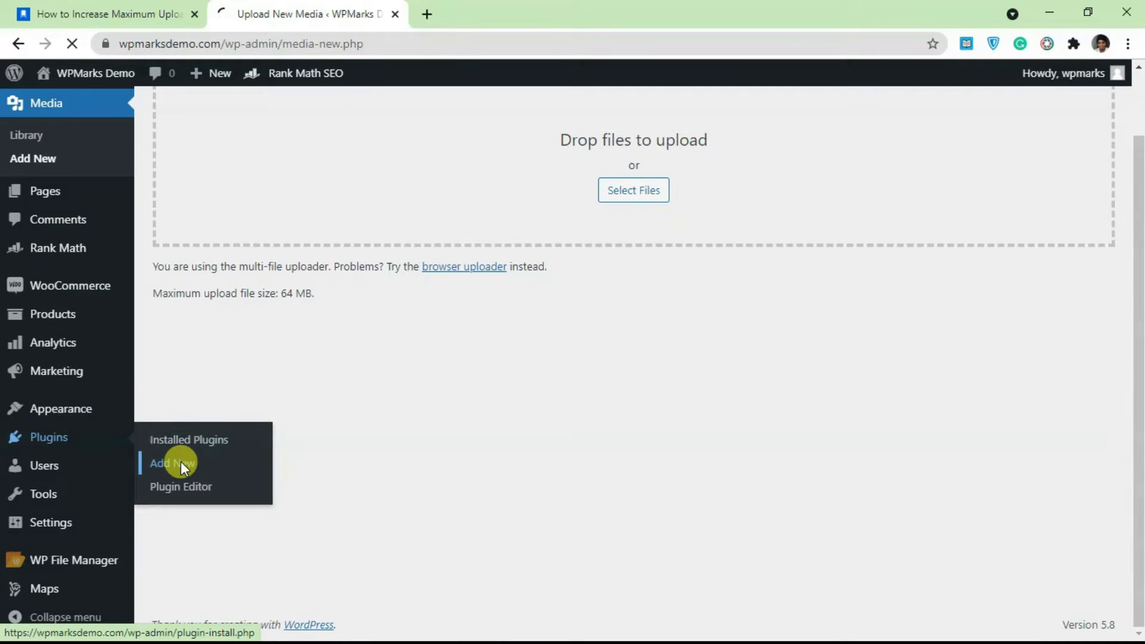
left_click(181, 464)
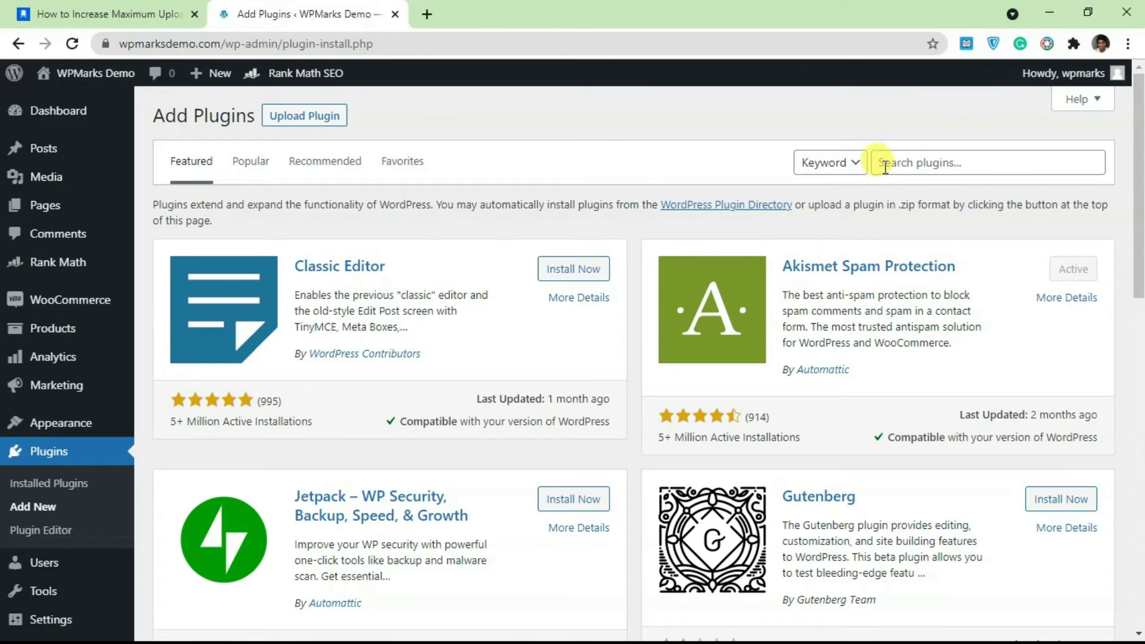
- Search plugins for 'file manager', see File Manager is active, and open WP File Manager
left_click(906, 164)
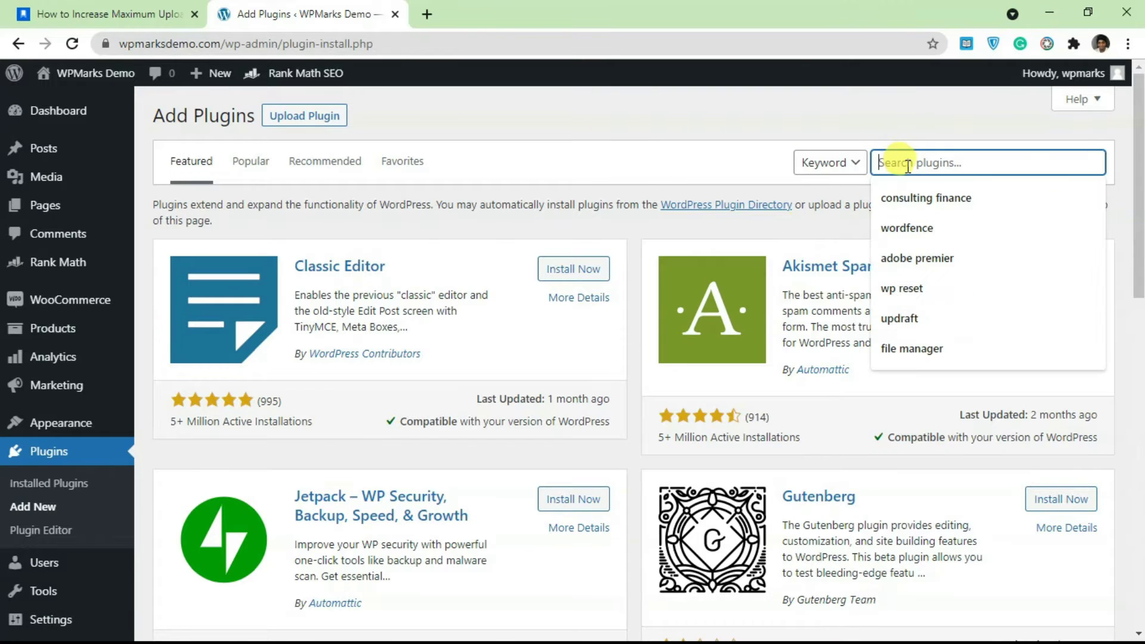
type("file ma")
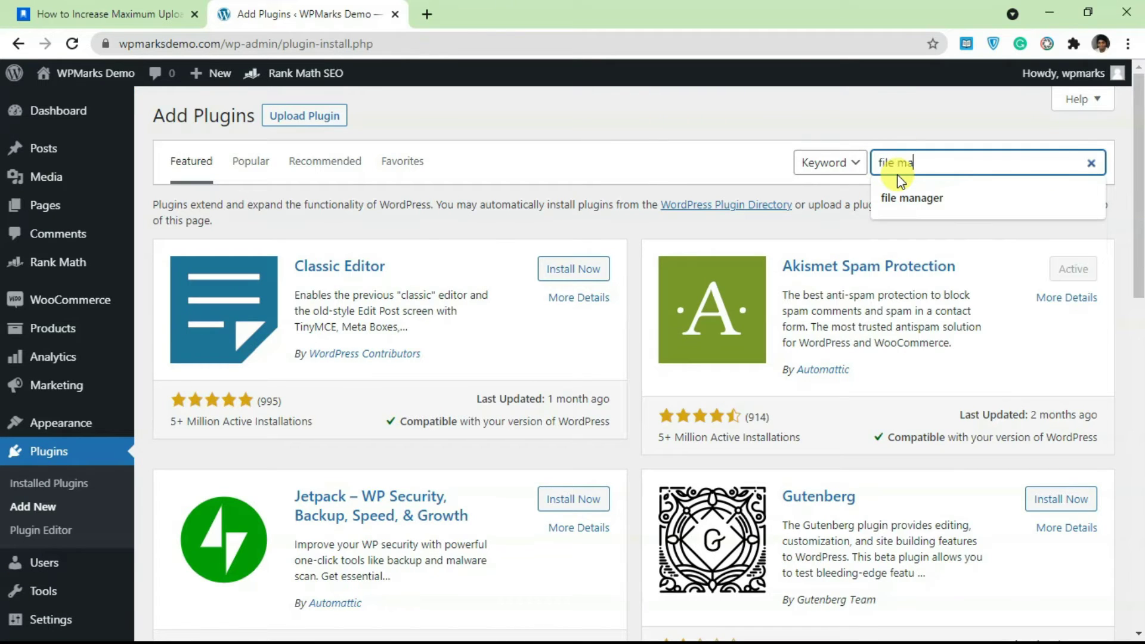
type("nager")
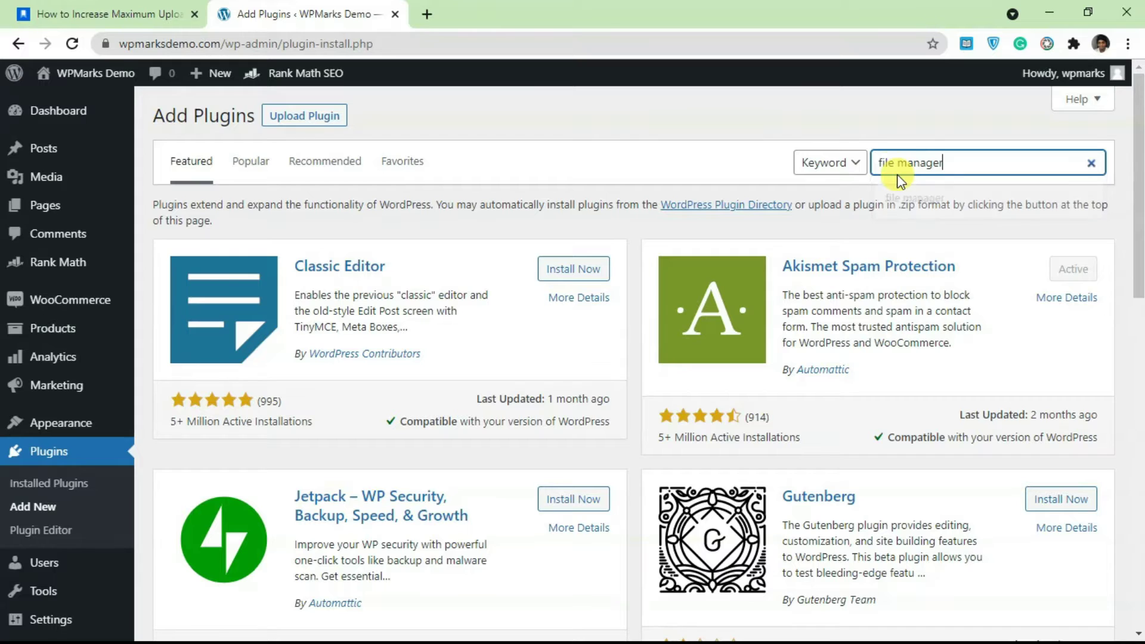
key("Return")
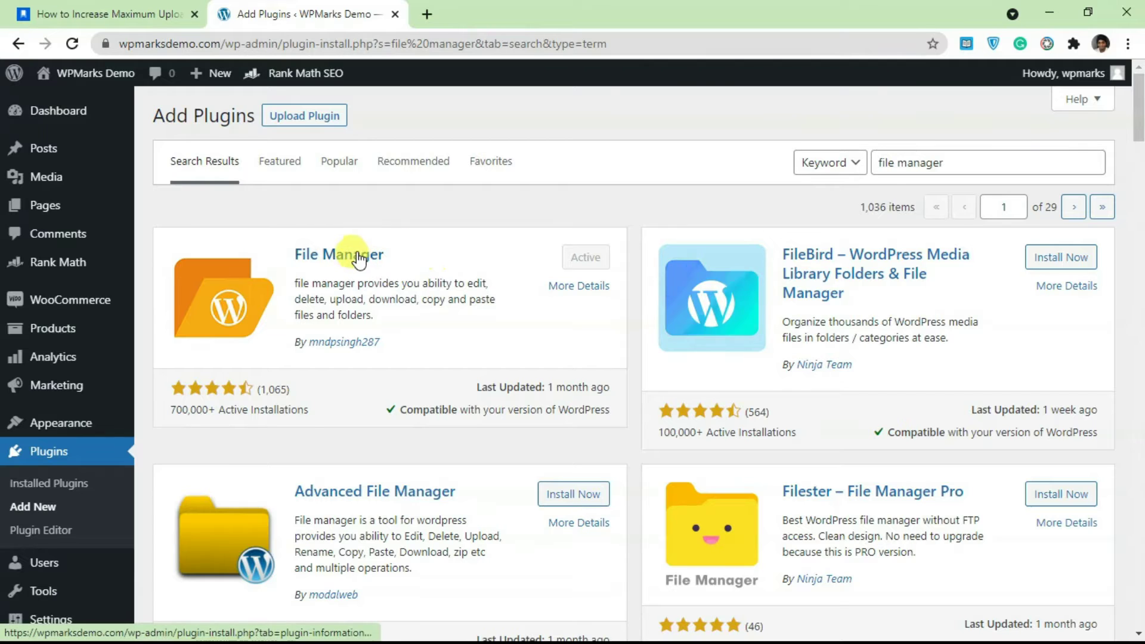
scroll(407, 306, "down", 2)
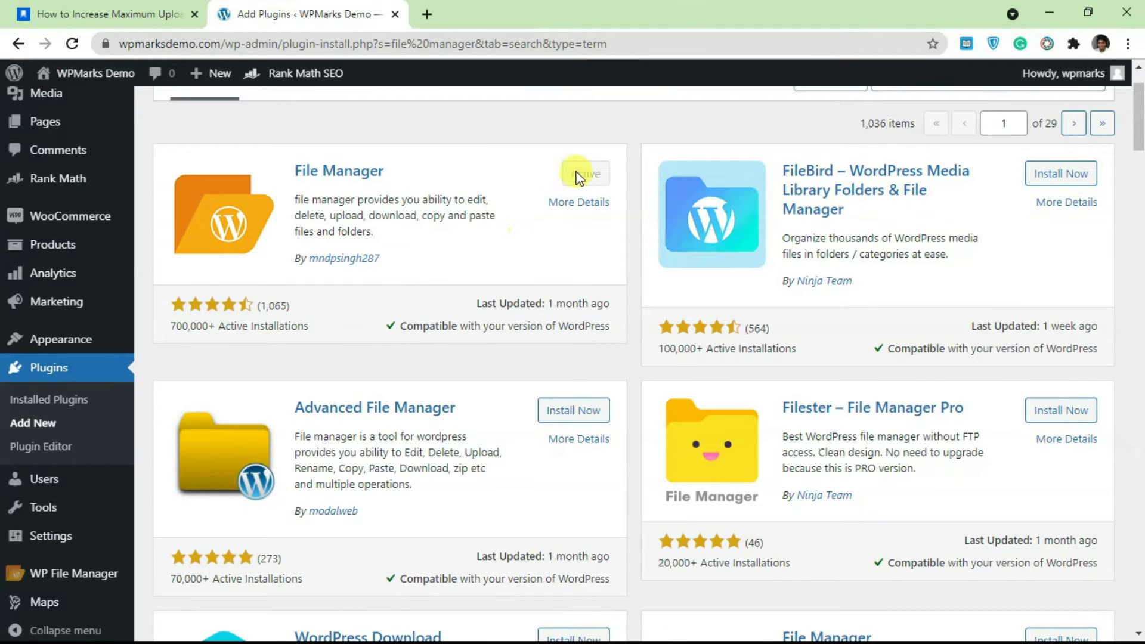
scroll(573, 268, "down", 1)
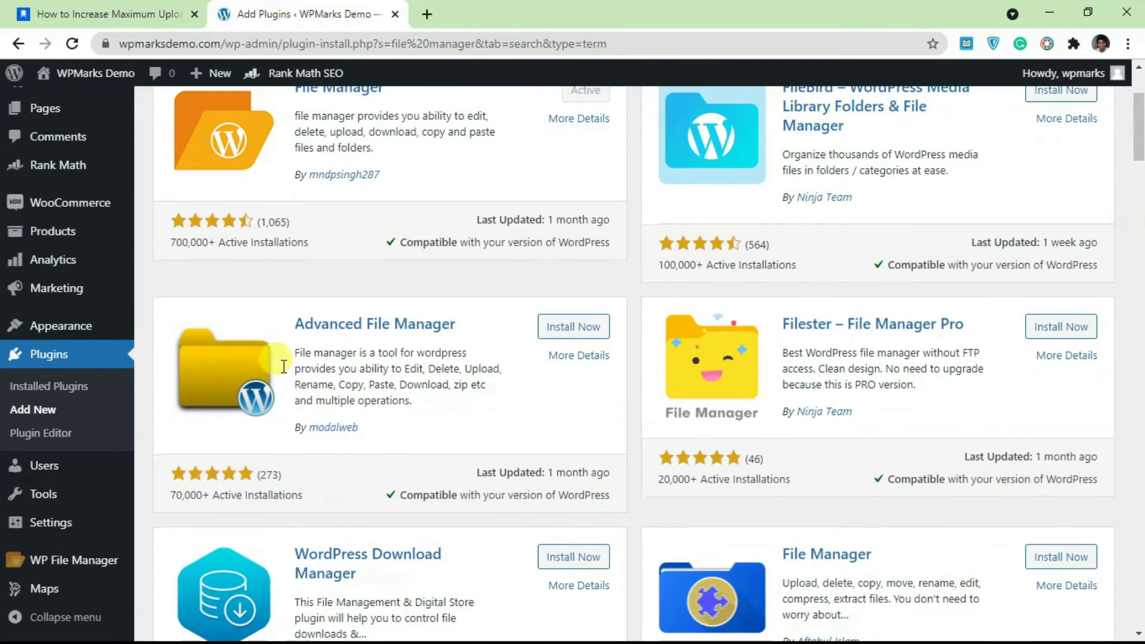
left_click(74, 560)
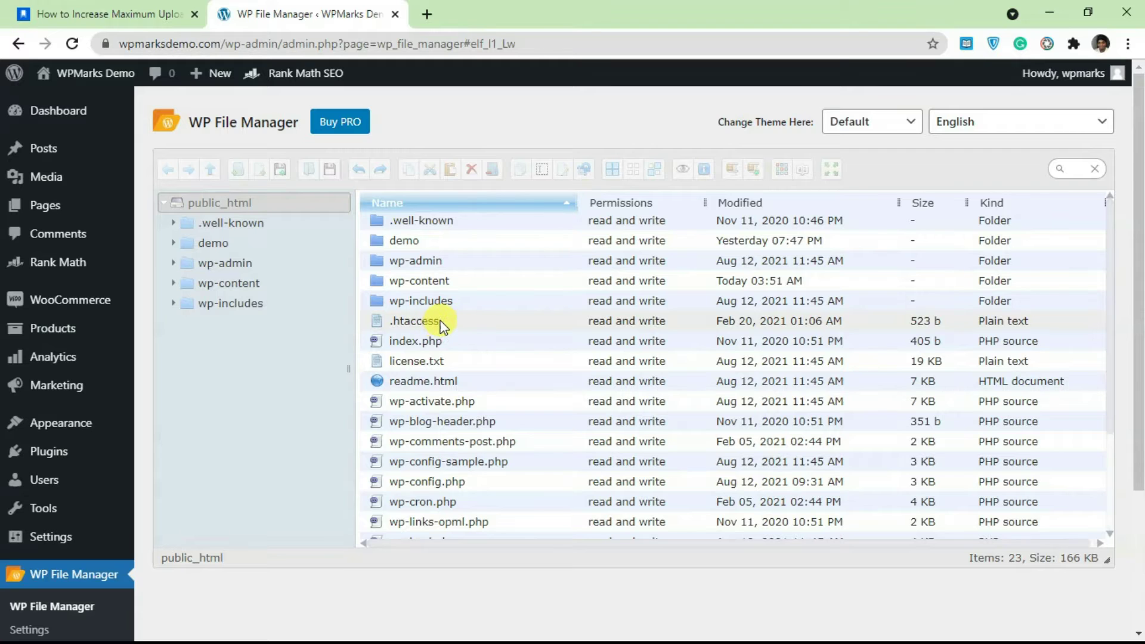
- Duplicate .htaccess as a backup and open the original in the Code Editor
left_click(441, 324)
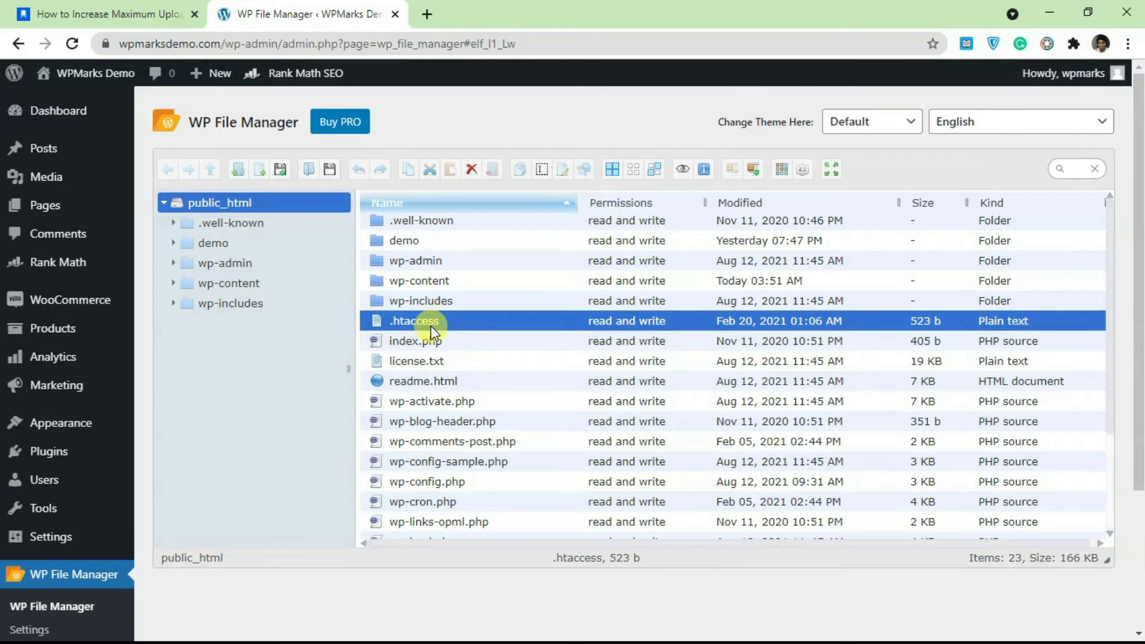
right_click(430, 325)
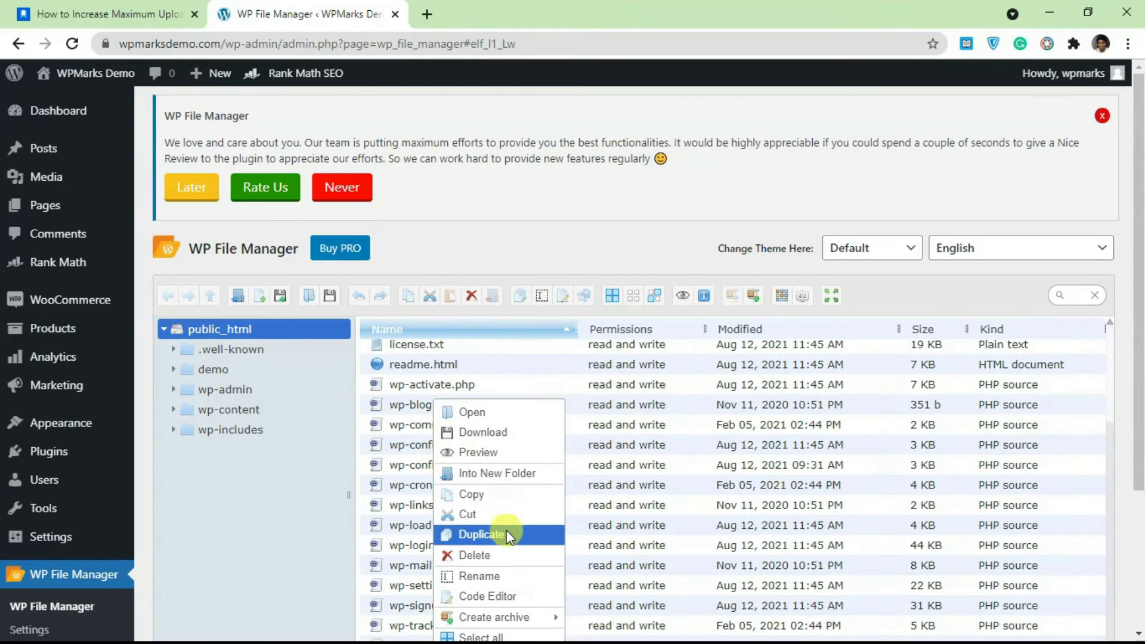
left_click(481, 535)
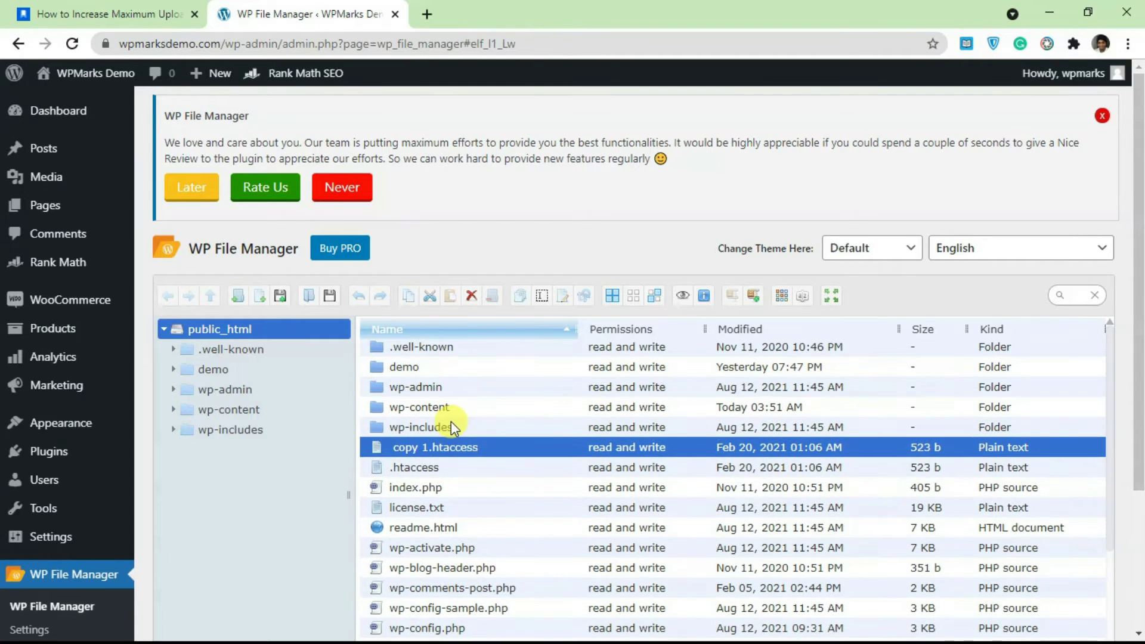
left_click(420, 467)
right_click(447, 467)
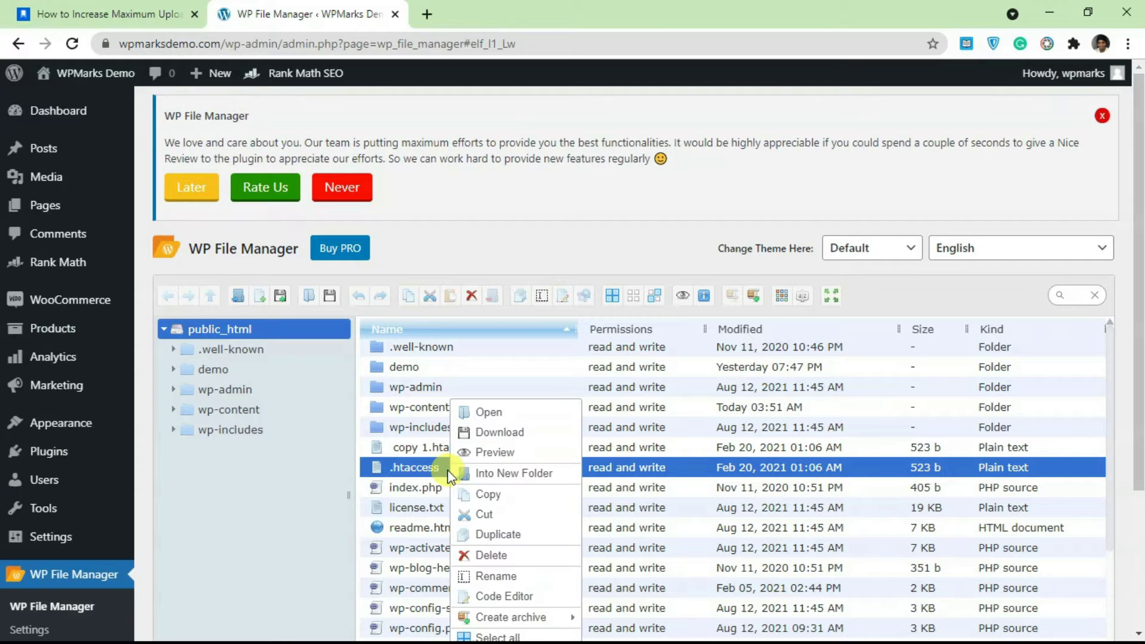
left_click(501, 595)
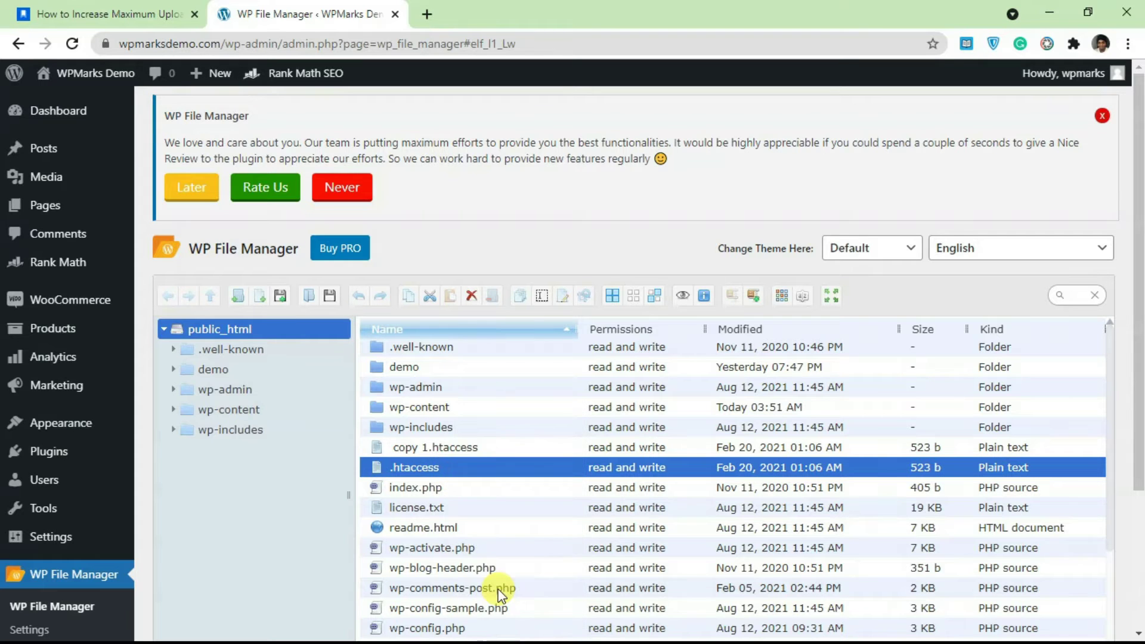
scroll(973, 313, "down", 2)
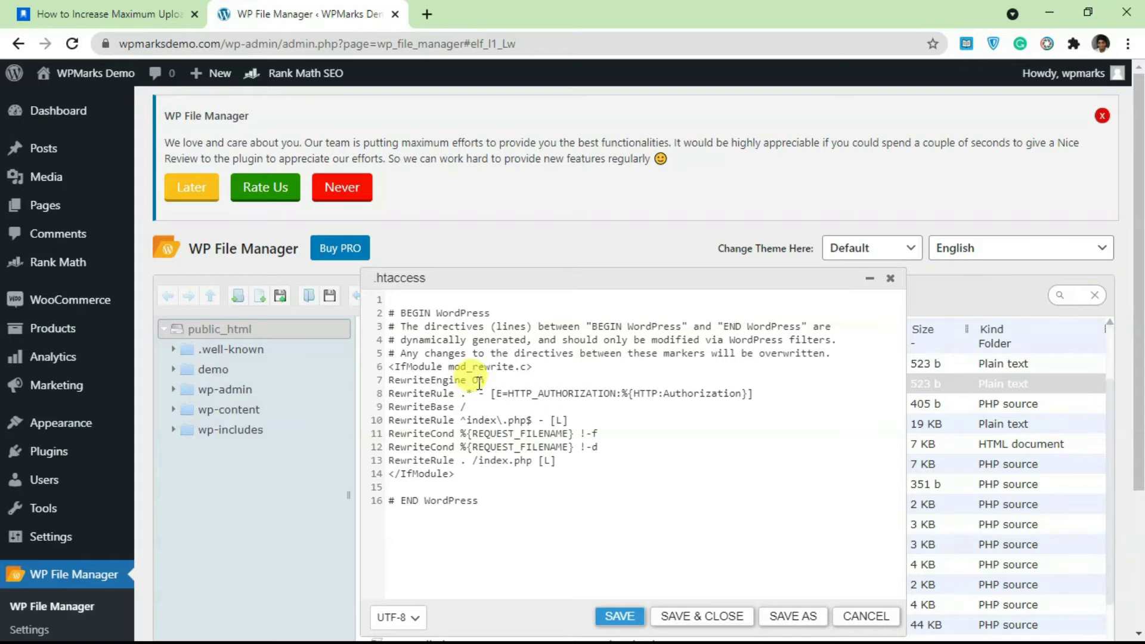
- Copy the five php_value code lines from the tutorial article
left_click(126, 14)
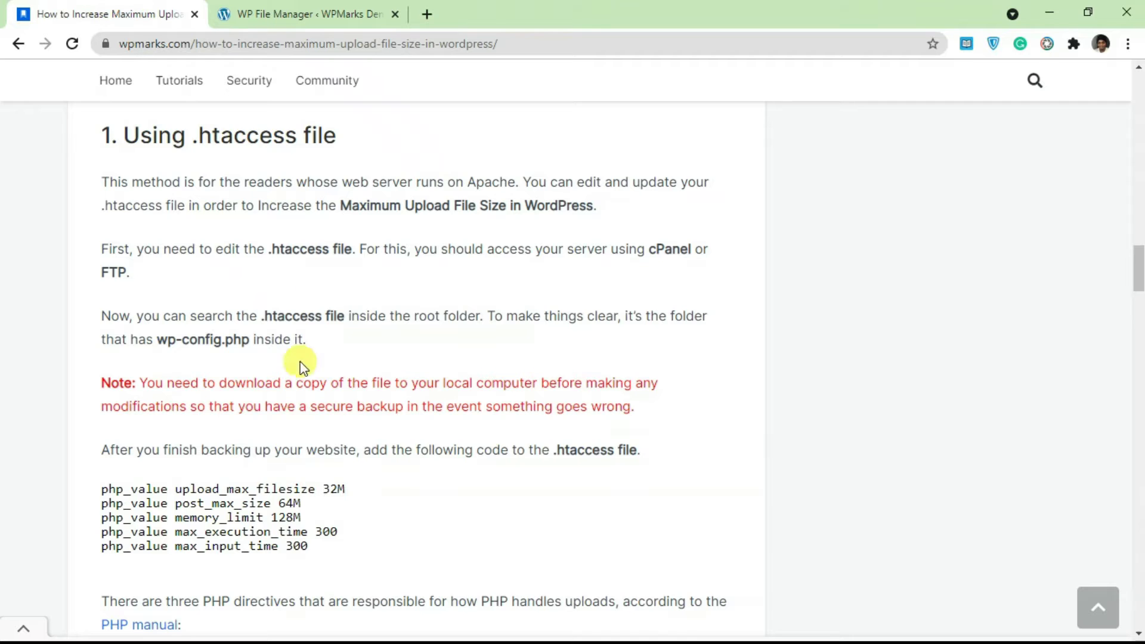
scroll(301, 365, "down", 1)
left_click_drag(313, 465, 99, 403)
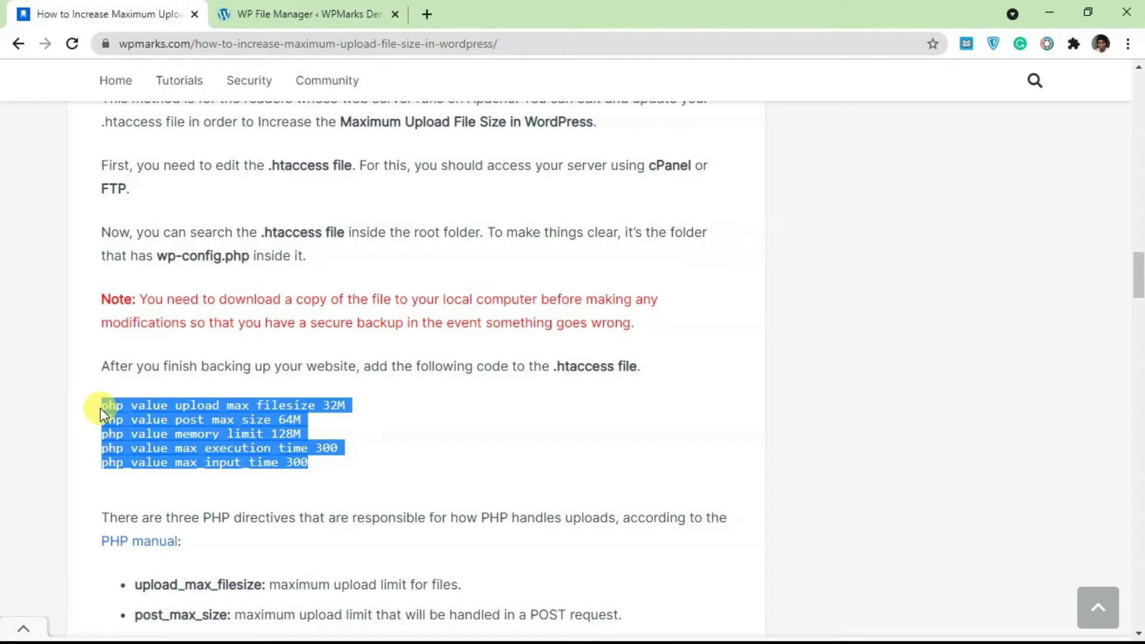
right_click(236, 420)
left_click(277, 435)
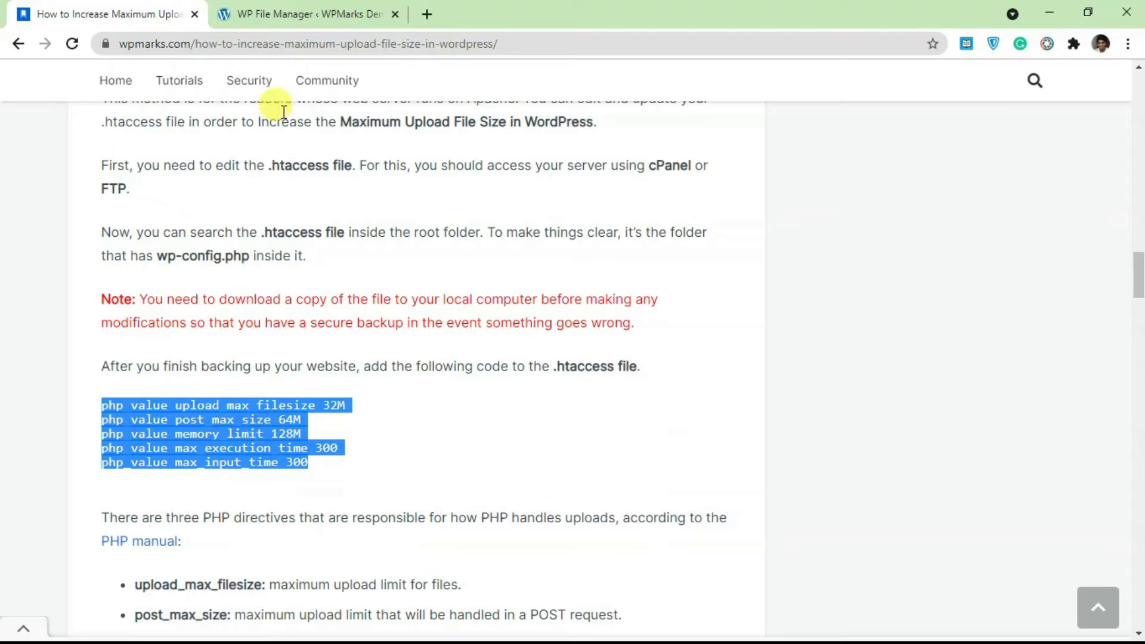
left_click(277, 14)
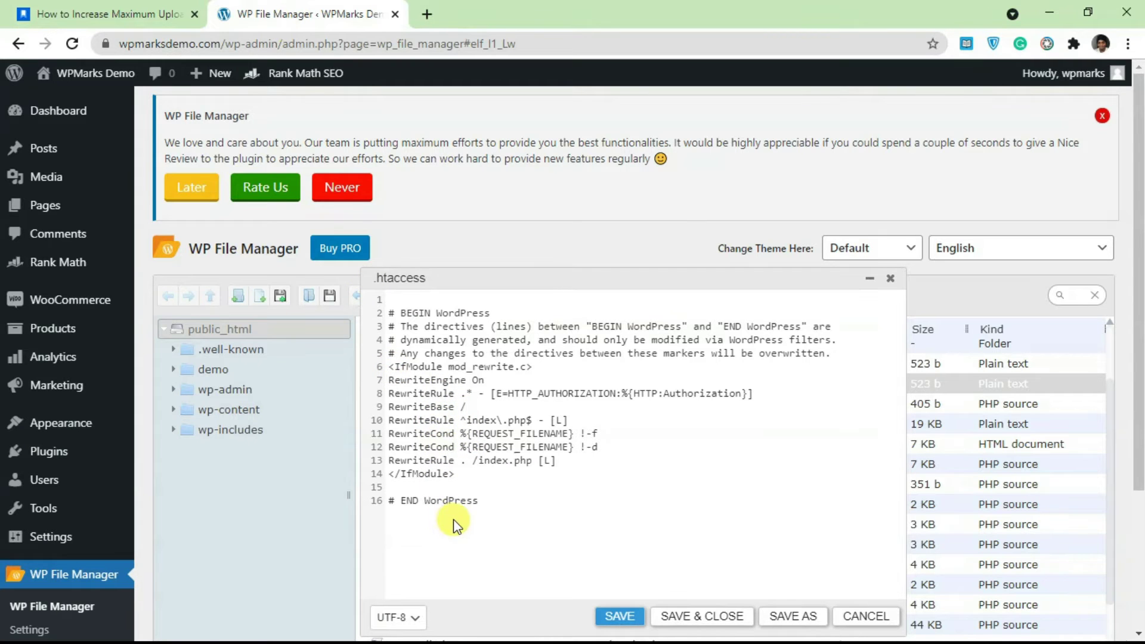
- Paste the php_value lines at .htaccess line 15, change 32M and 64M to 128M, and save
left_click(453, 486)
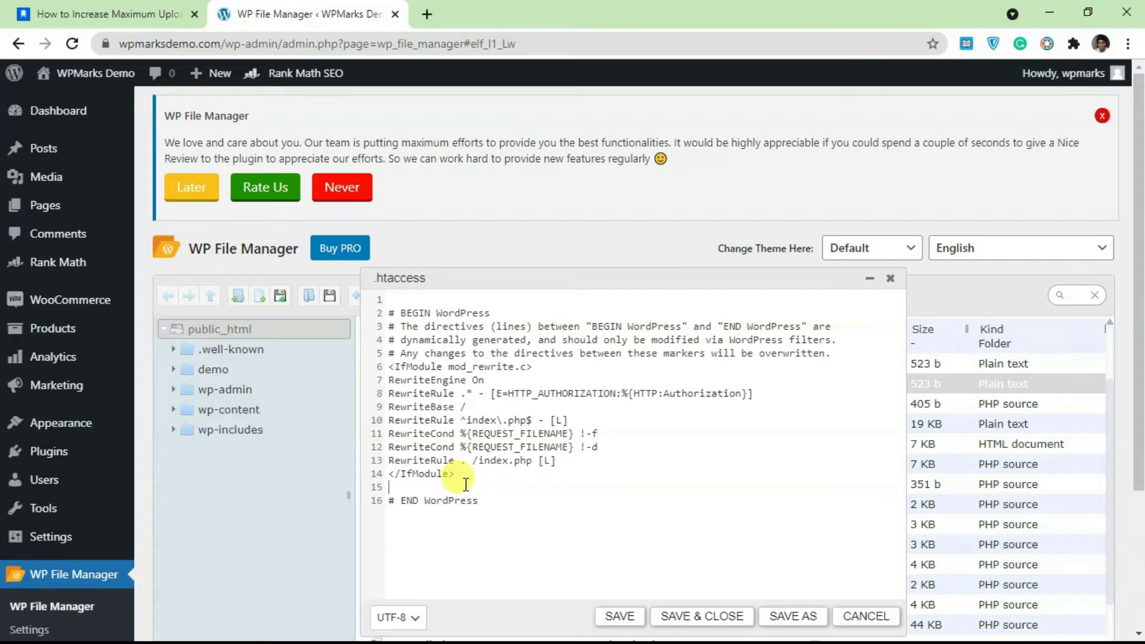
key("ctrl+v")
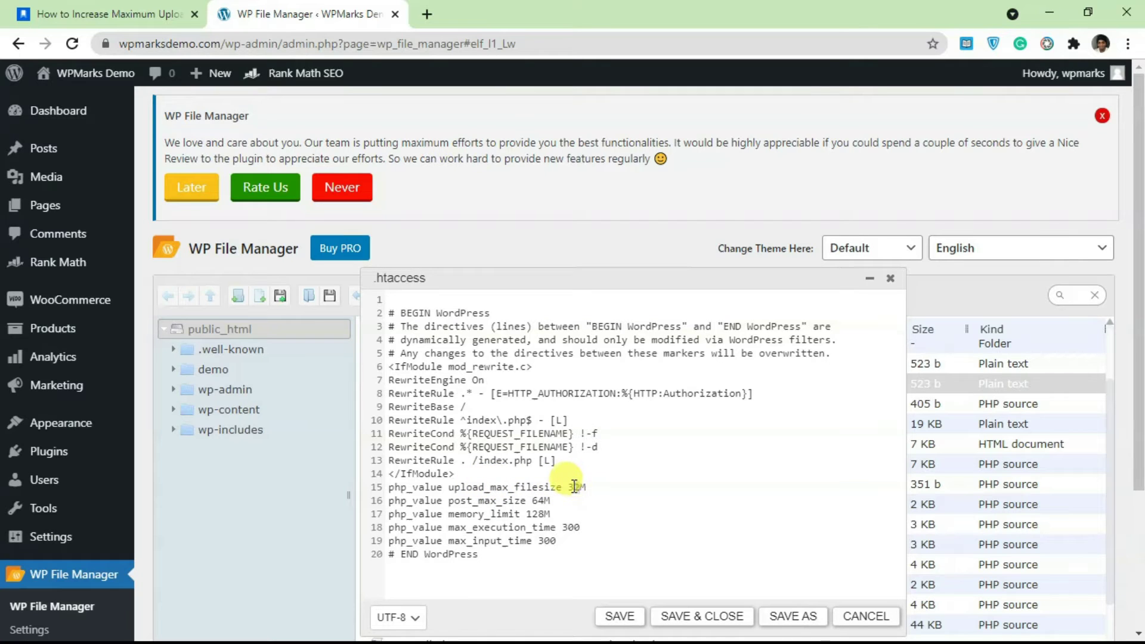
left_click_drag(568, 487, 581, 486)
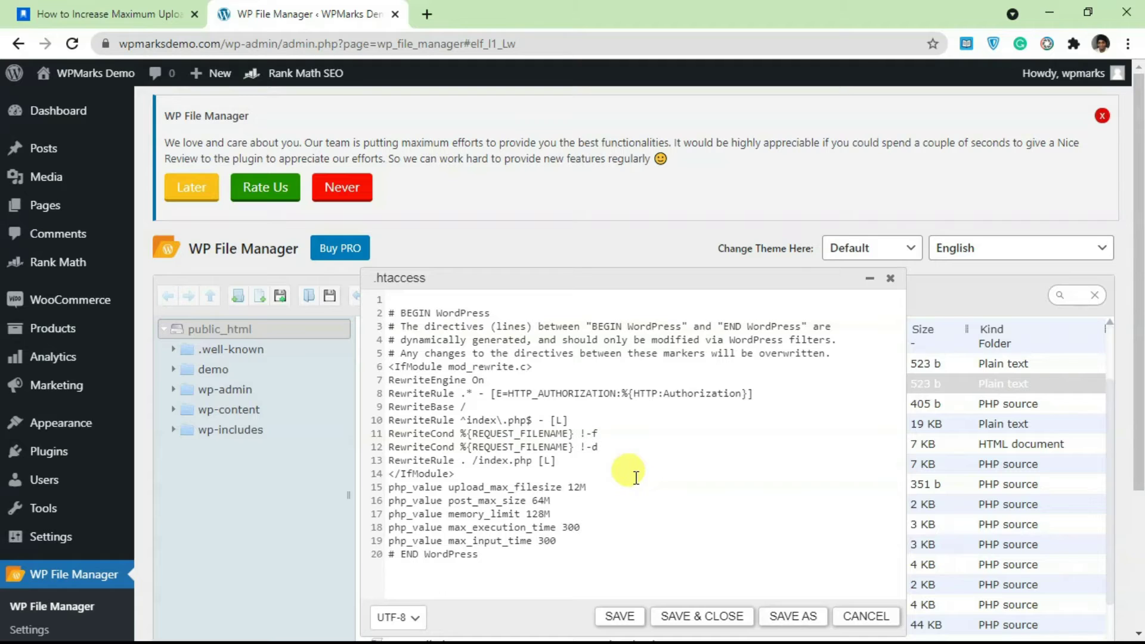
type("8")
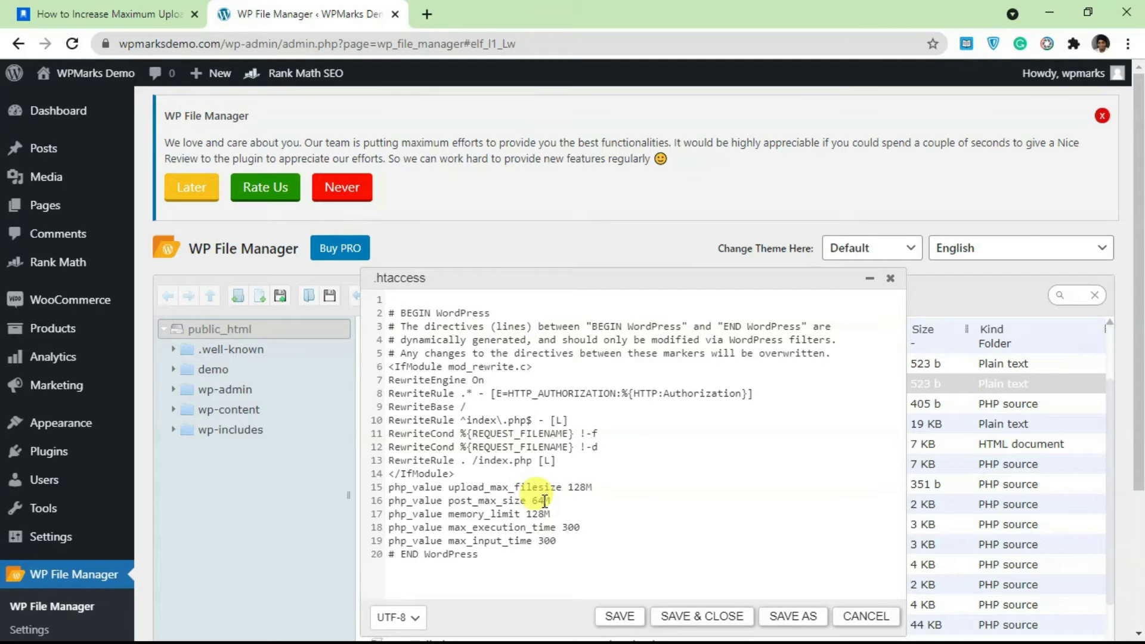
left_click_drag(532, 500, 546, 500)
type("128")
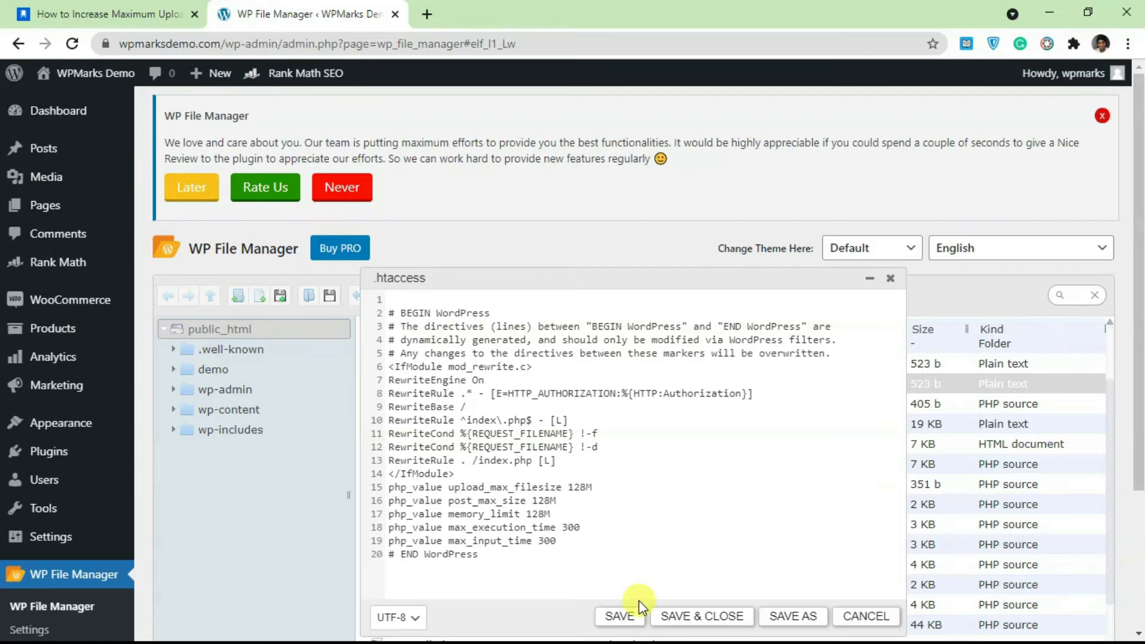
left_click(686, 616)
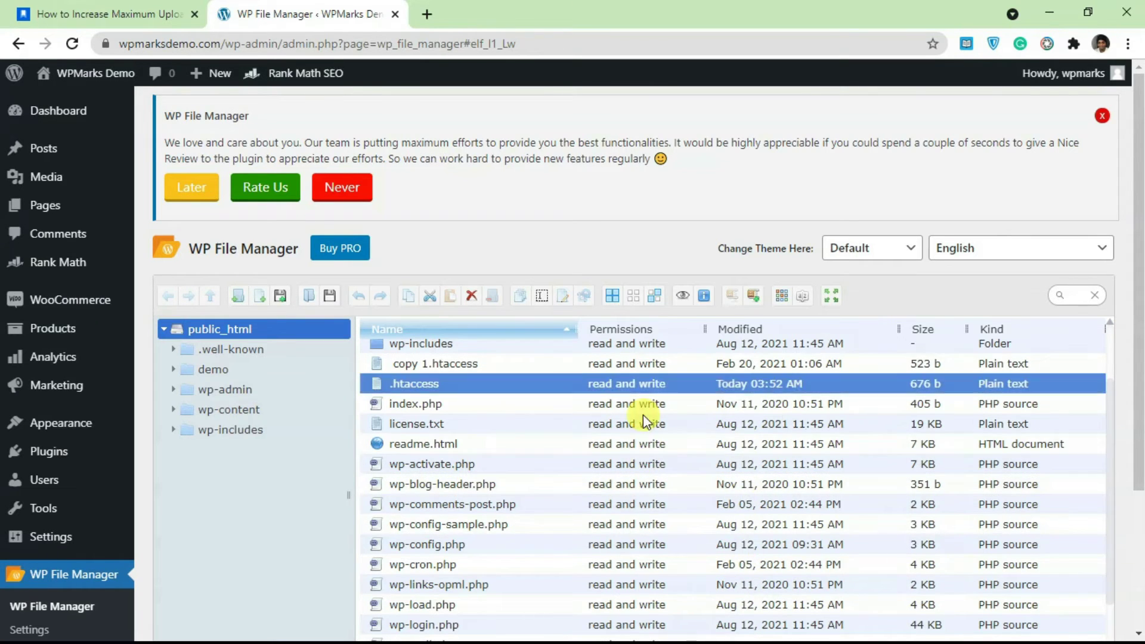
mouse_move(47, 176)
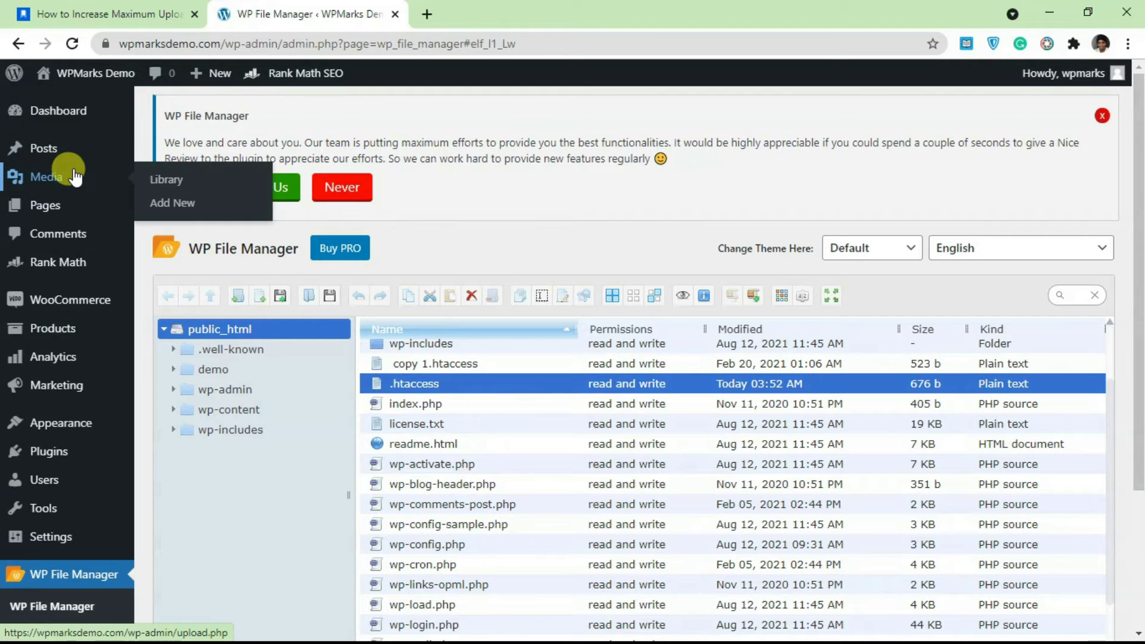
- Confirm Upload New Media now shows 128 MB, then go back to WP File Manager
left_click(169, 204)
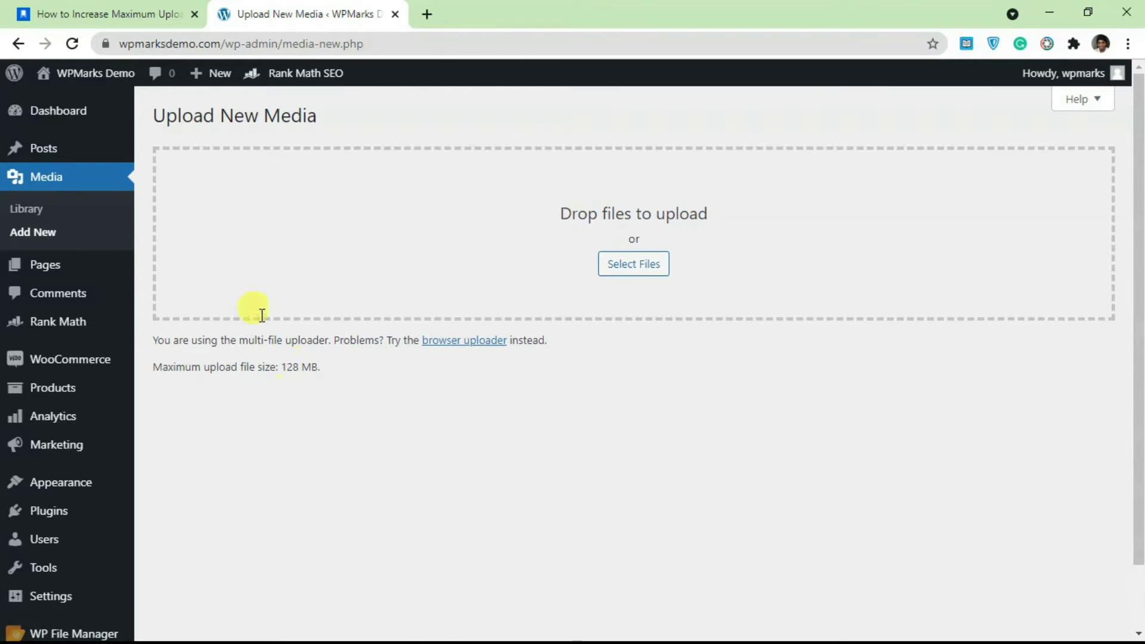
left_click(108, 13)
scroll(429, 439, "down", 5)
scroll(312, 474, "down", 3)
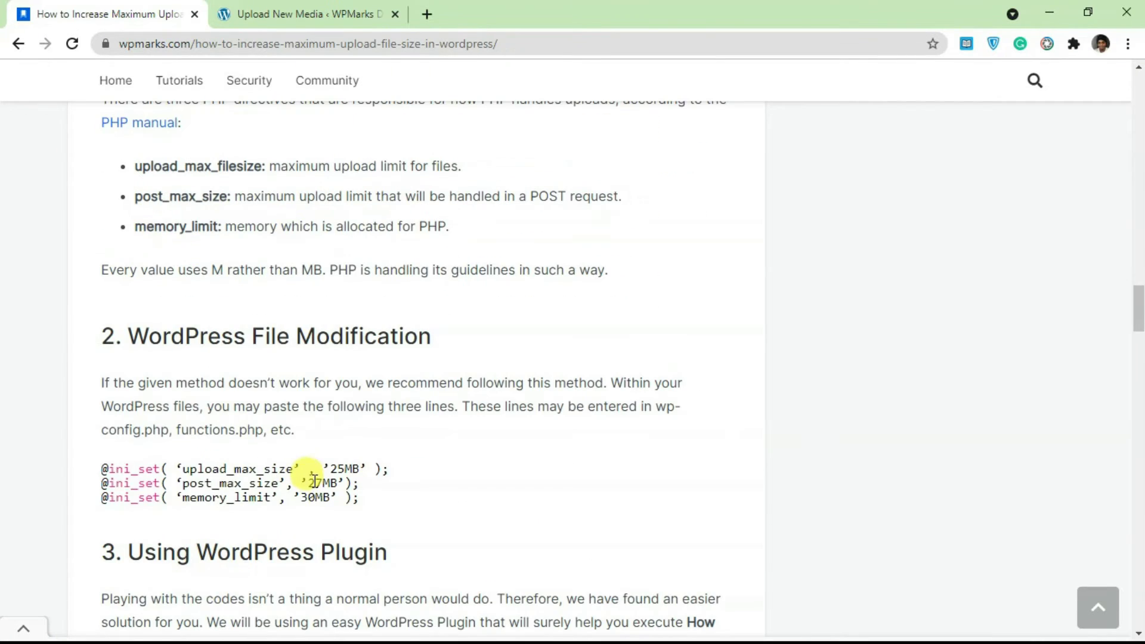
scroll(311, 474, "down", 1)
left_click_drag(379, 420, 98, 386)
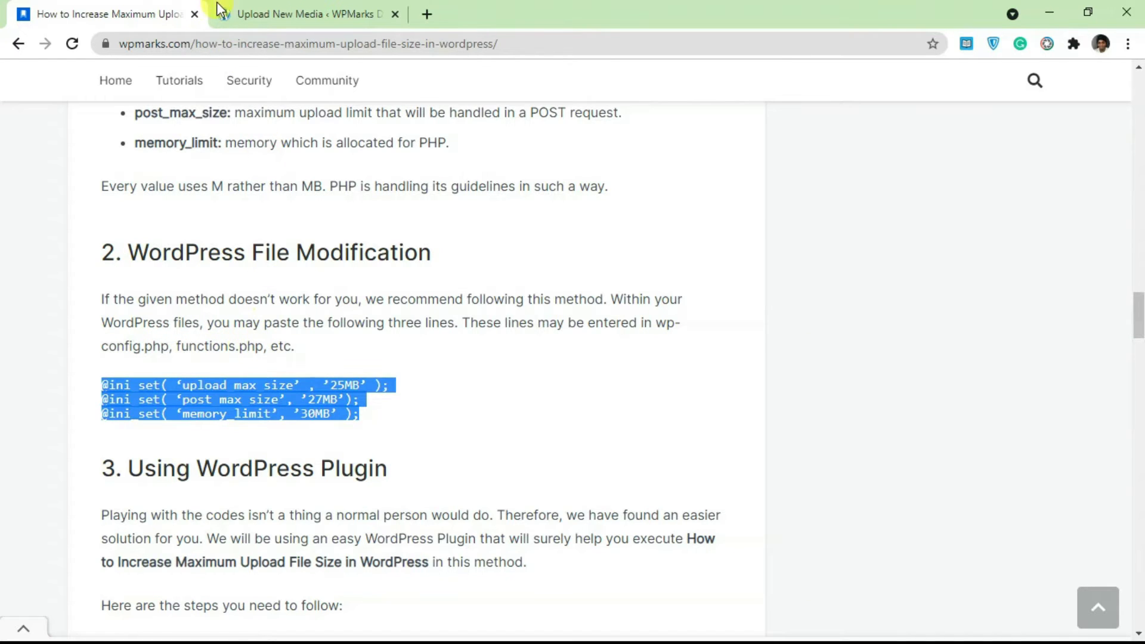
left_click(259, 14)
left_click(18, 43)
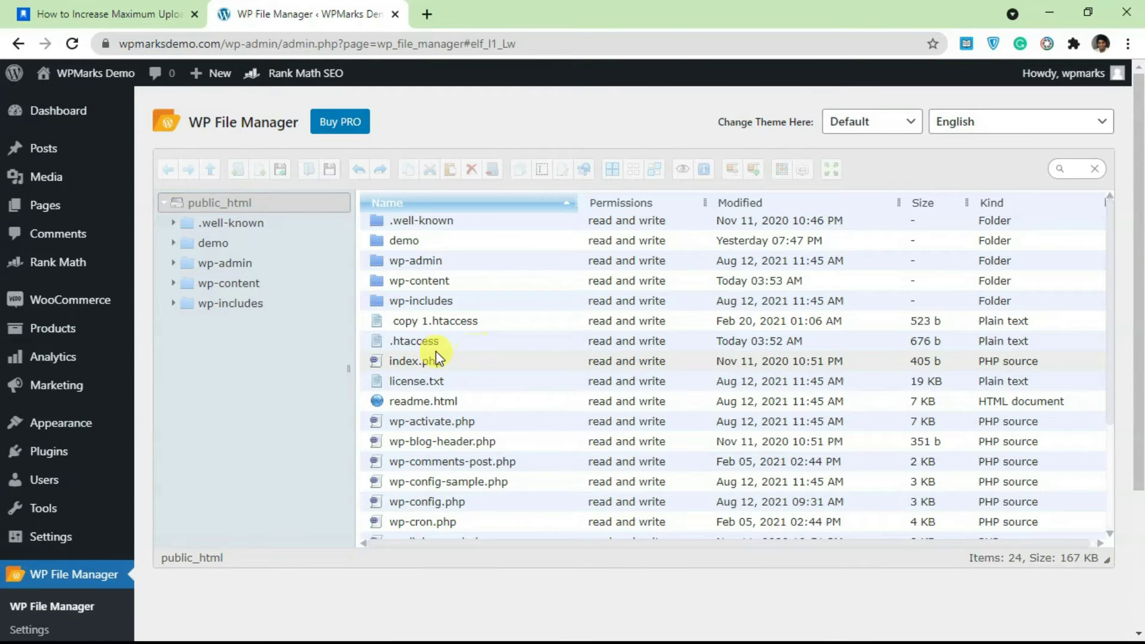
scroll(440, 381, "down", 2)
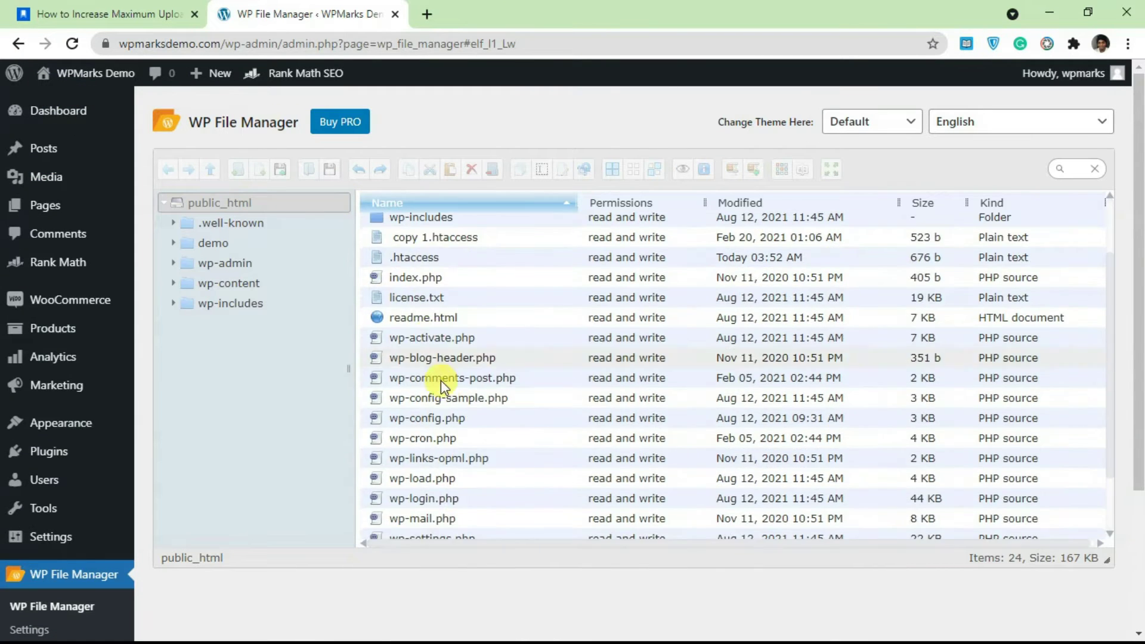
left_click(459, 416)
right_click(480, 429)
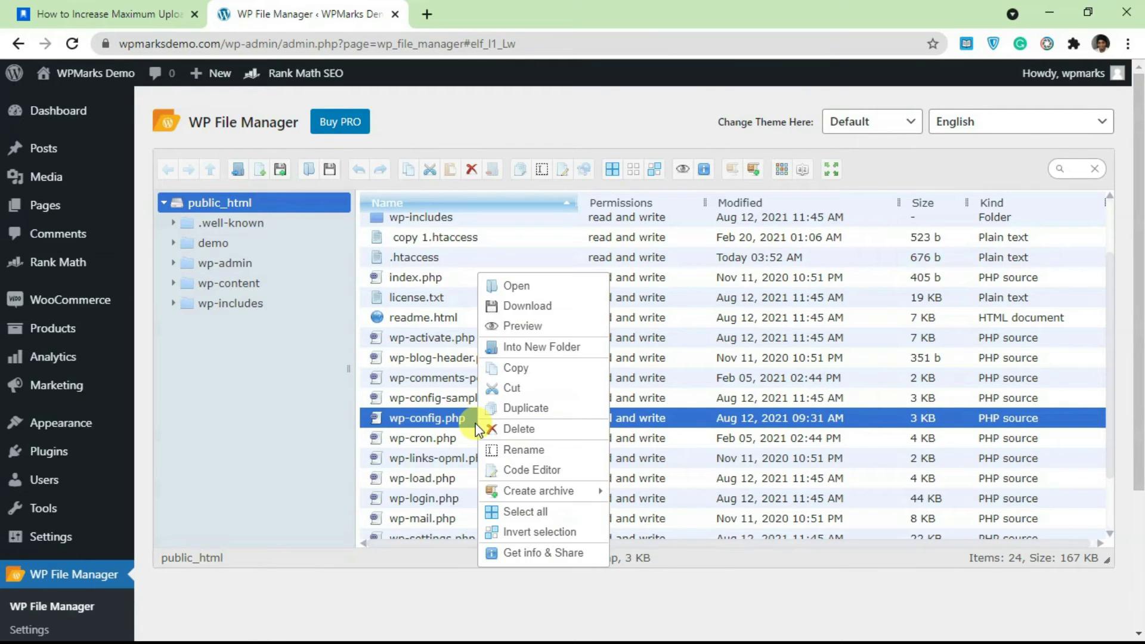
left_click(524, 450)
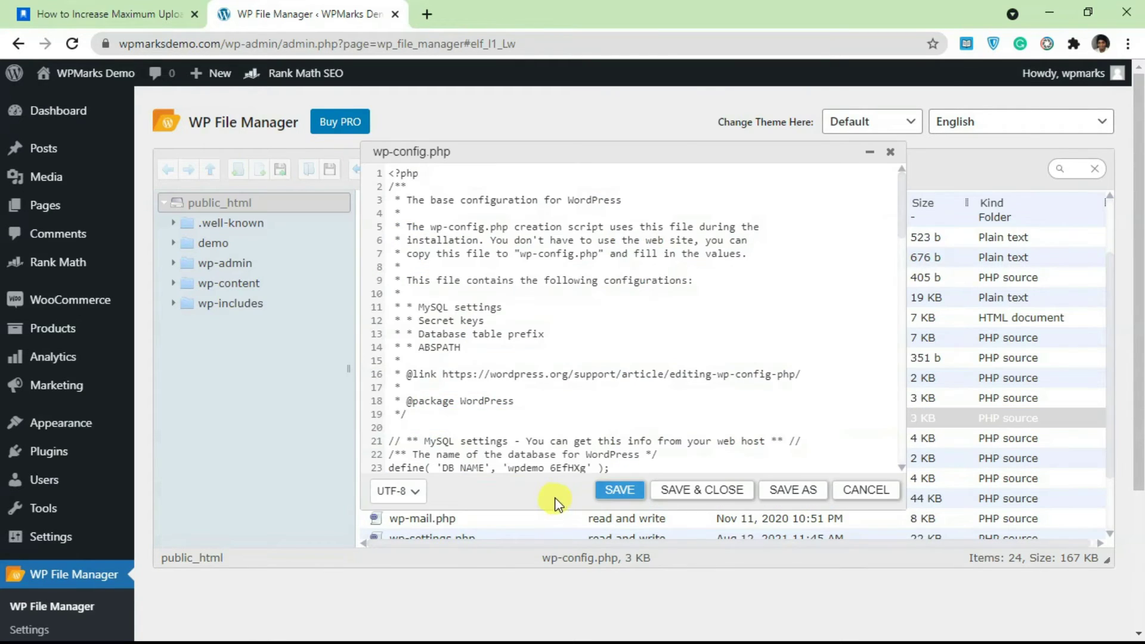
left_click(107, 14)
right_click(304, 394)
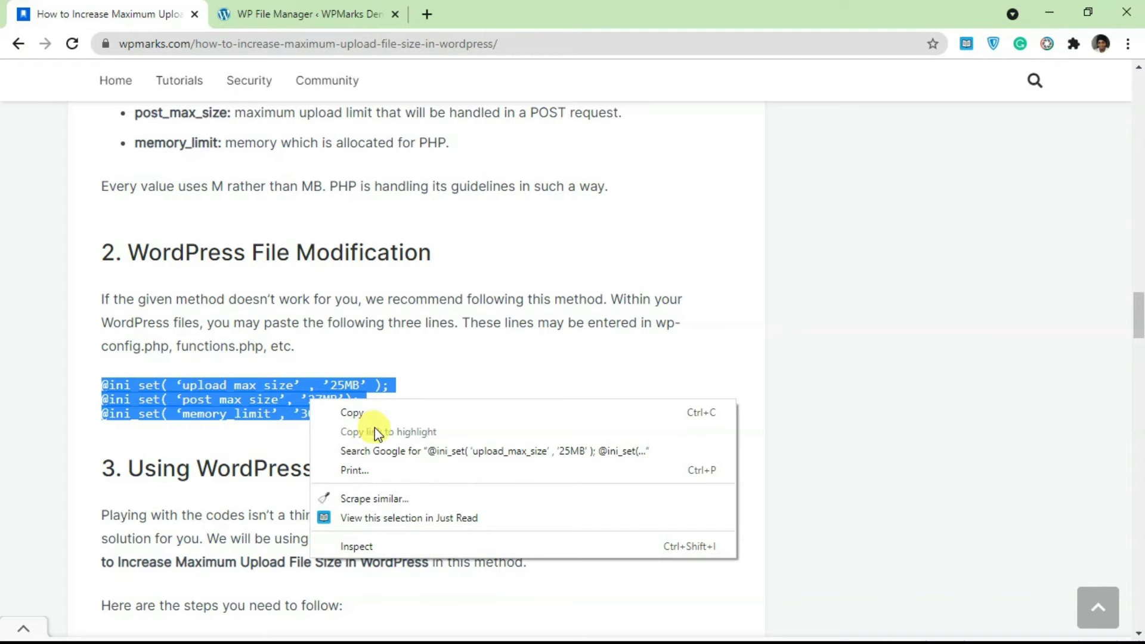
left_click(358, 413)
left_click(290, 14)
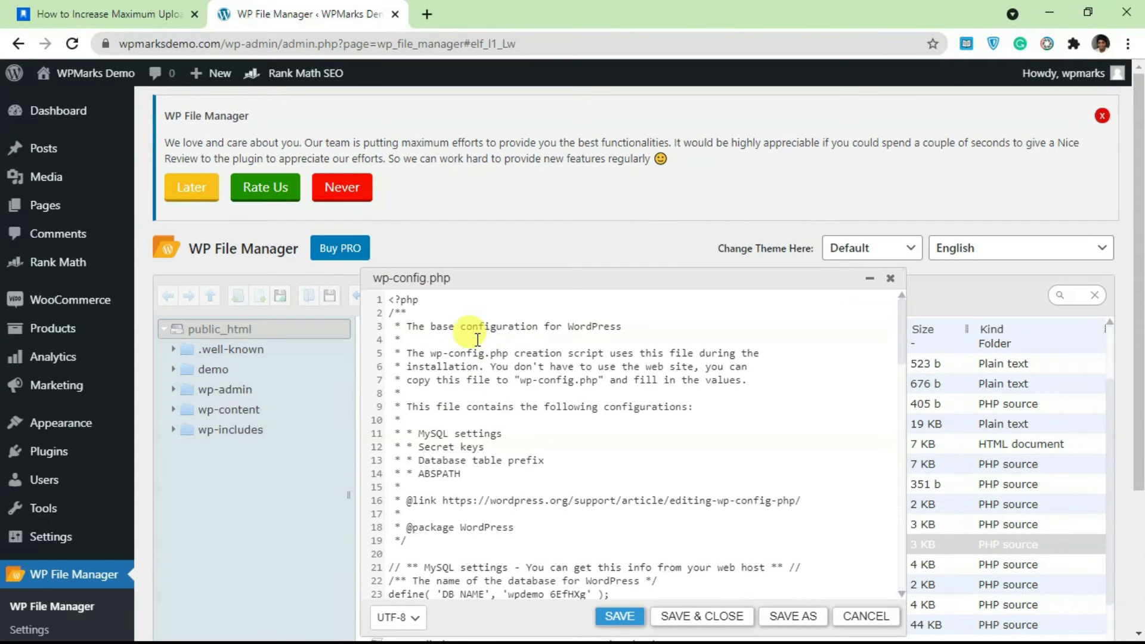
scroll(474, 340, "down", 5)
scroll(461, 420, "down", 5)
scroll(460, 421, "down", 5)
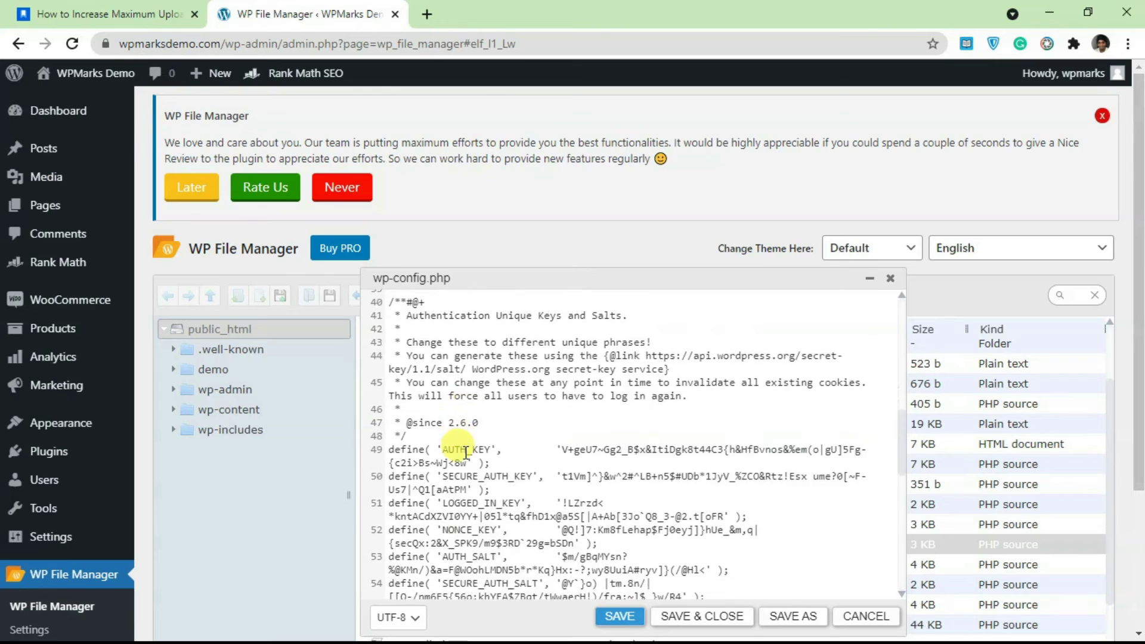
scroll(461, 420, "down", 5)
scroll(474, 498, "down", 3)
scroll(474, 498, "down", 2)
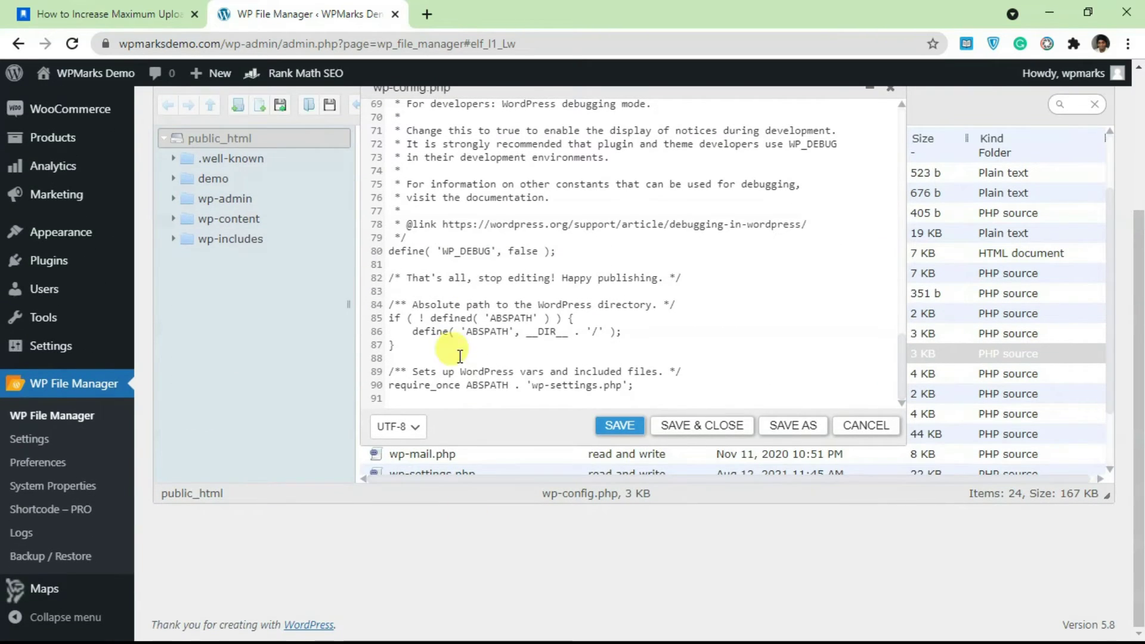
left_click(674, 385)
key("Return")
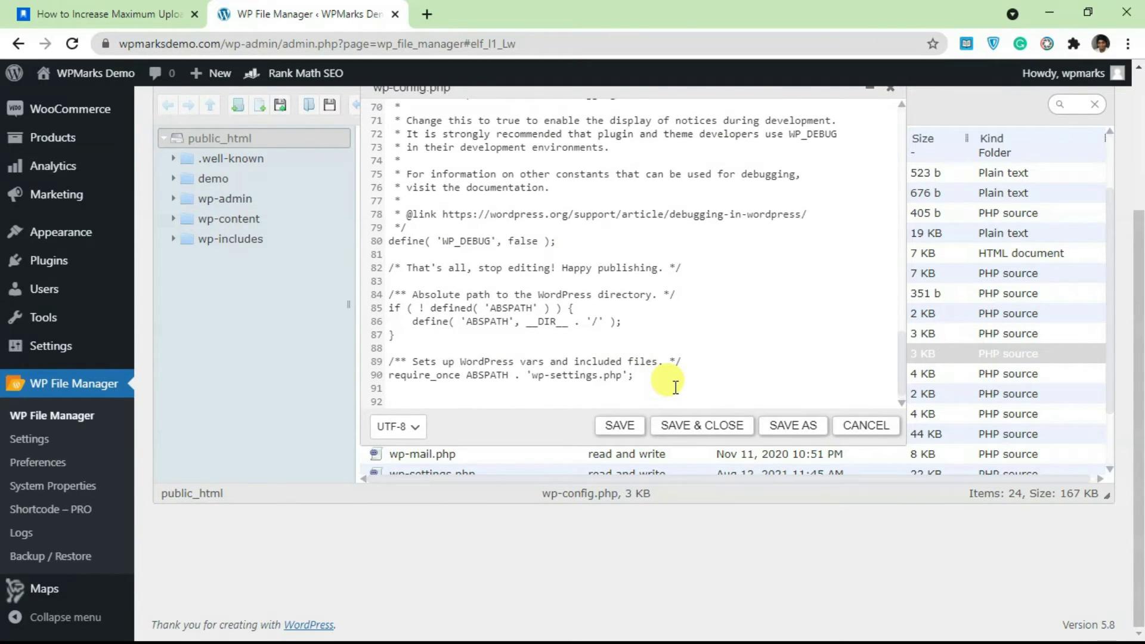
key("ctrl+v")
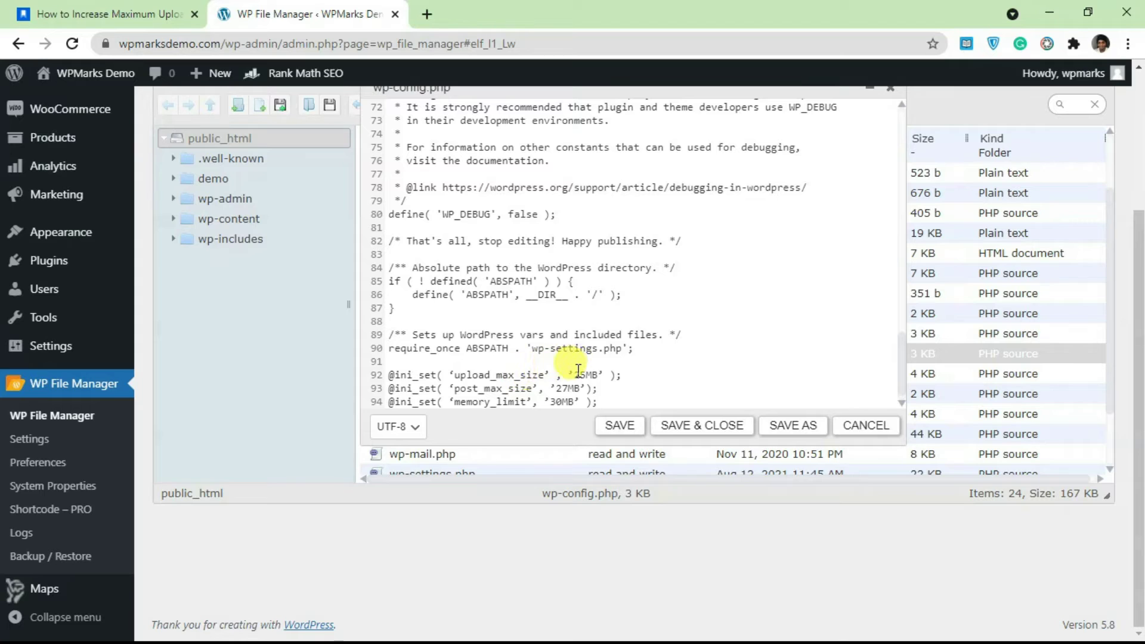
left_click(575, 374)
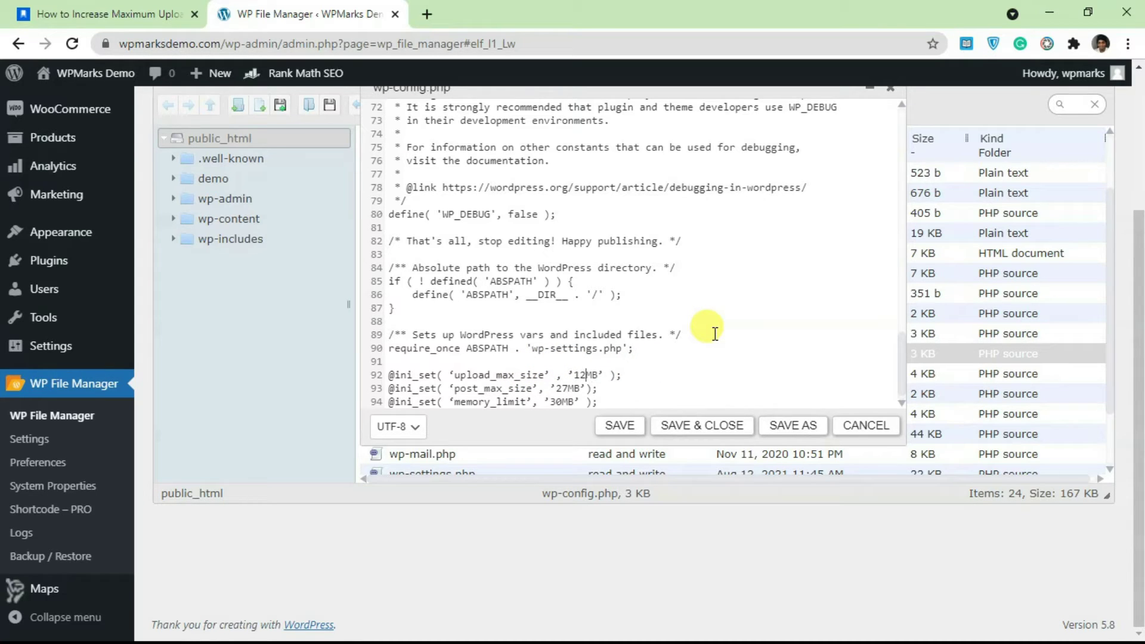
key("shift+Left")
key("shift+Left")
key("shift+Left")
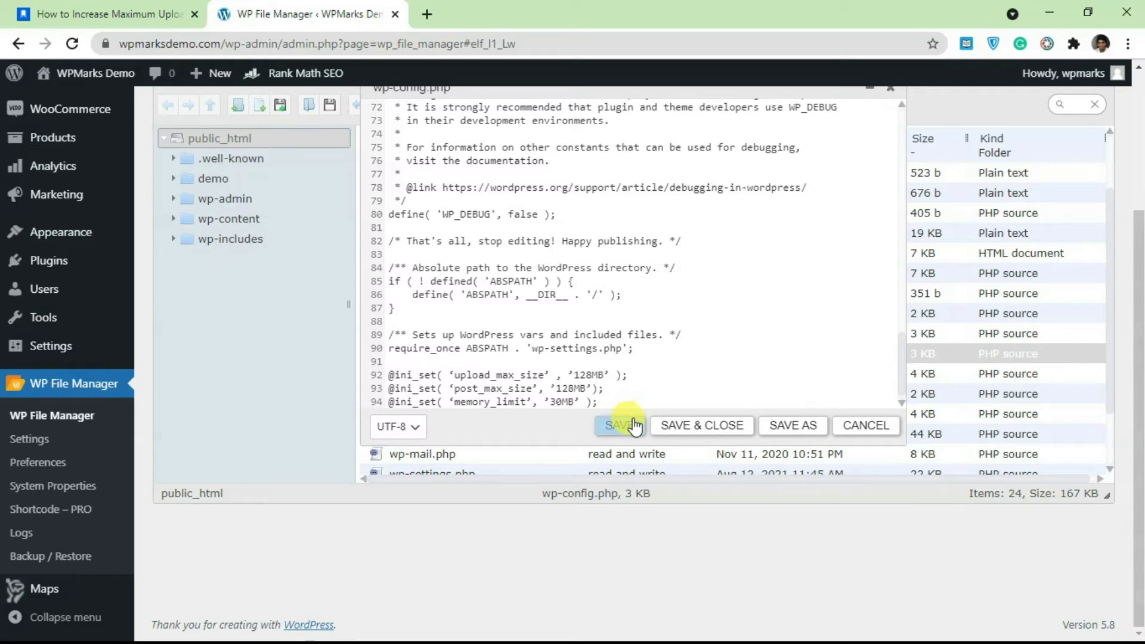
left_click(688, 425)
left_click(703, 425)
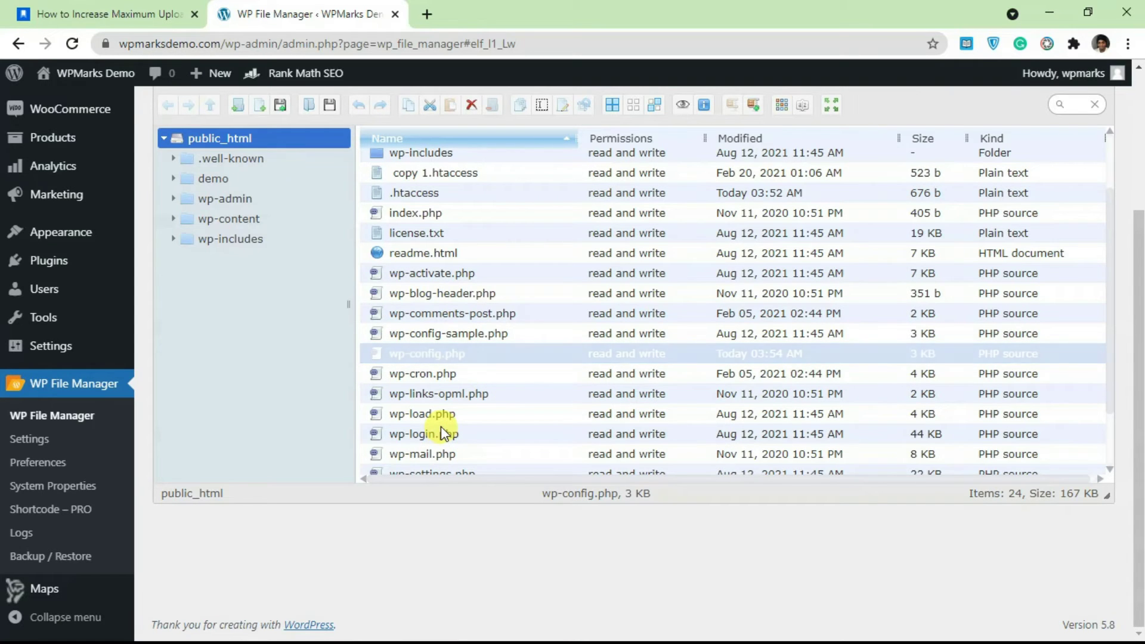
scroll(445, 414, "down", 2)
scroll(427, 297, "up", 5)
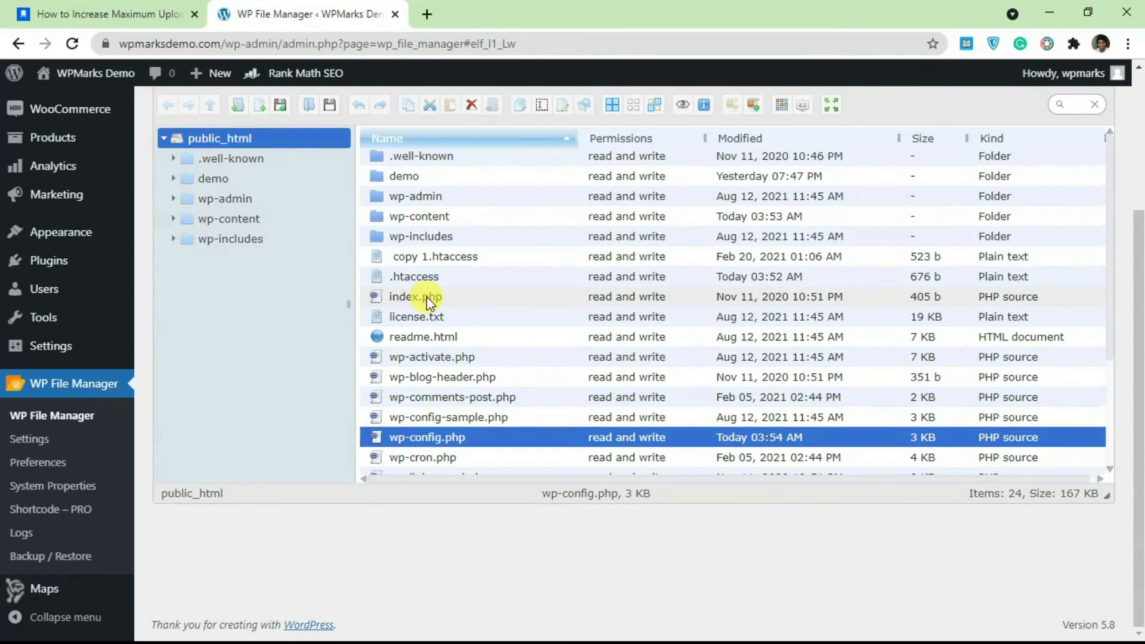
- Open wp-content/themes/astra/functions.php in the Code Editor, review it, and cancel without changes
left_click(449, 215)
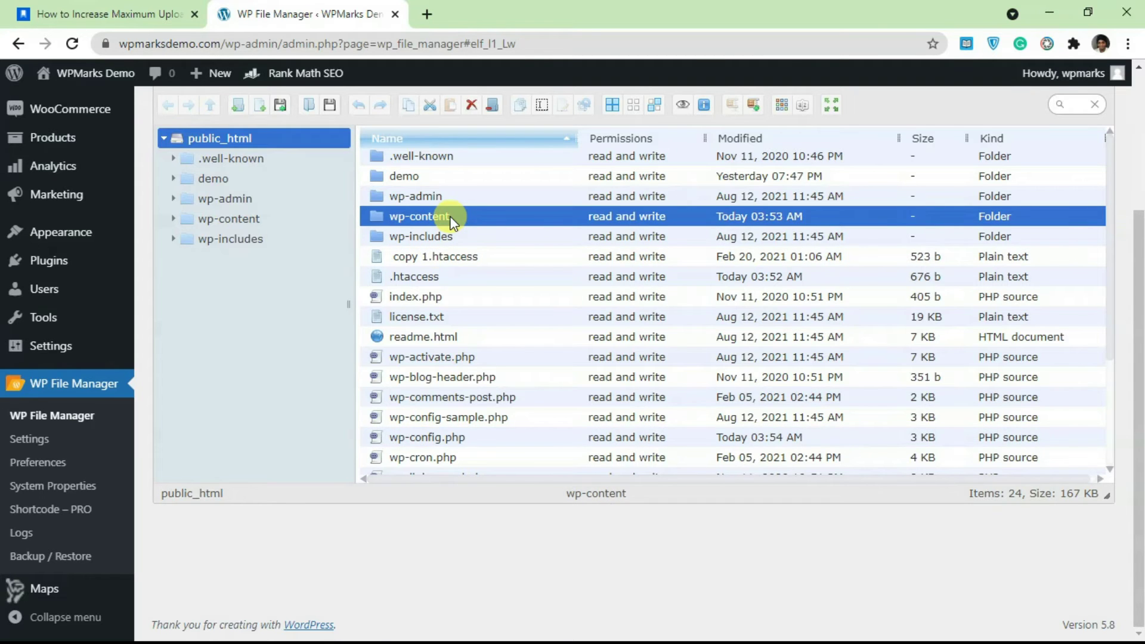
double_click(448, 215)
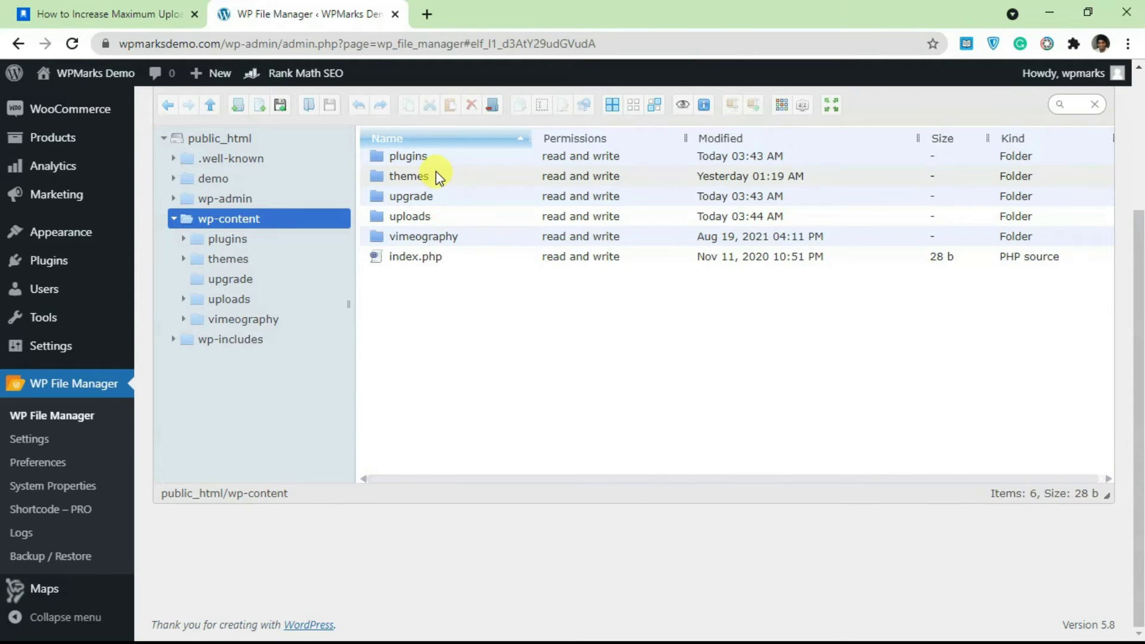
double_click(437, 176)
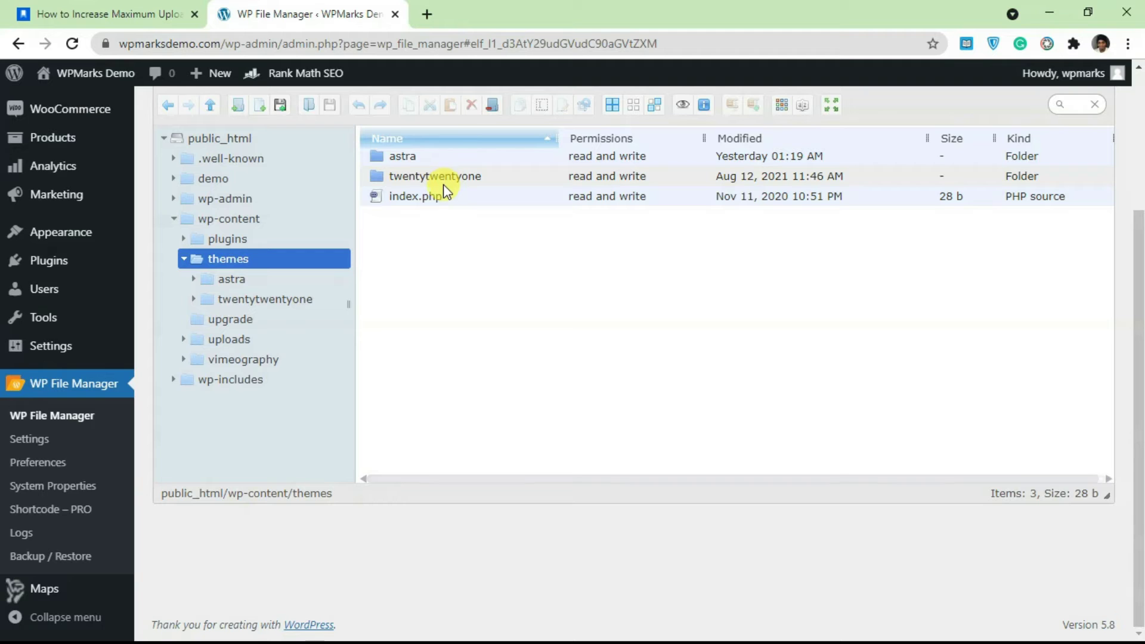
double_click(454, 158)
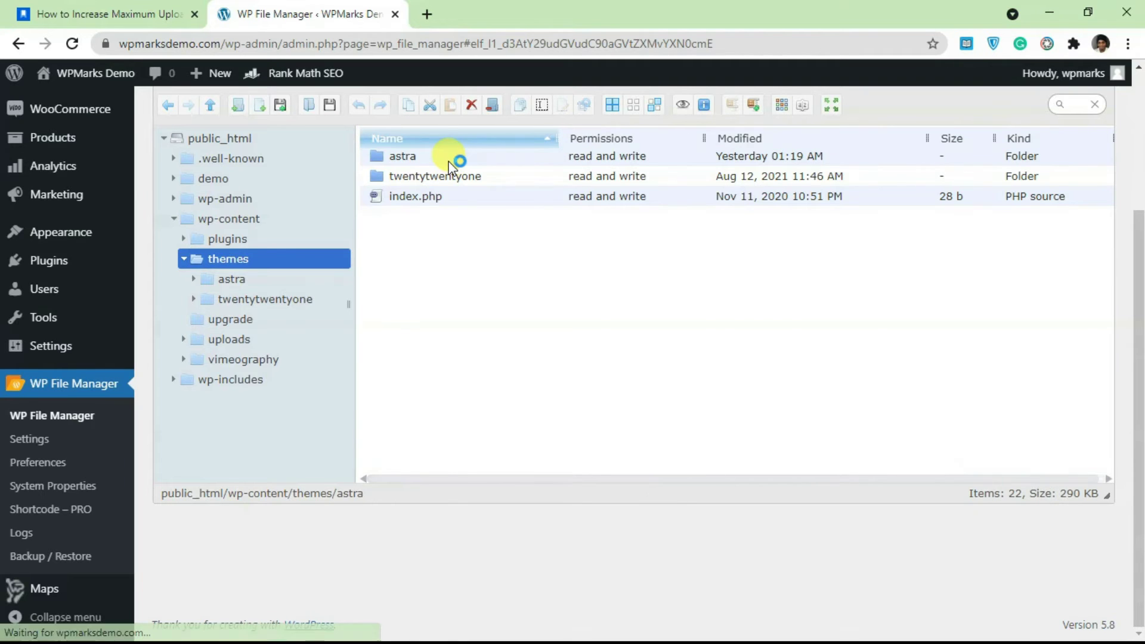
left_click(460, 329)
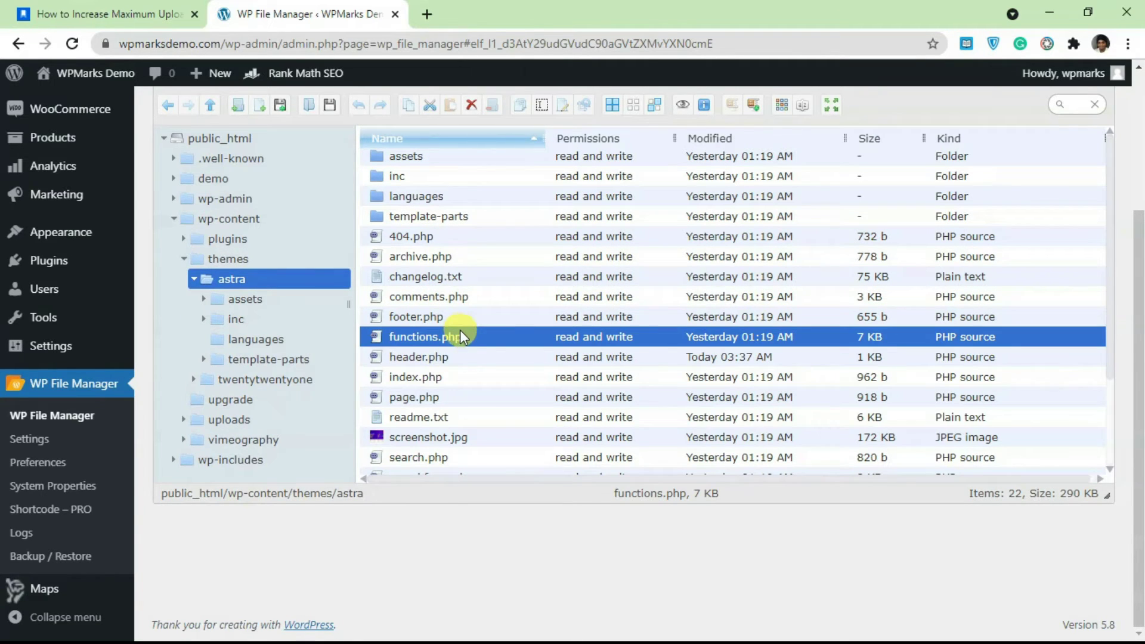
right_click(460, 330)
left_click(534, 404)
scroll(486, 307, "down", 3)
scroll(490, 309, "down", 5)
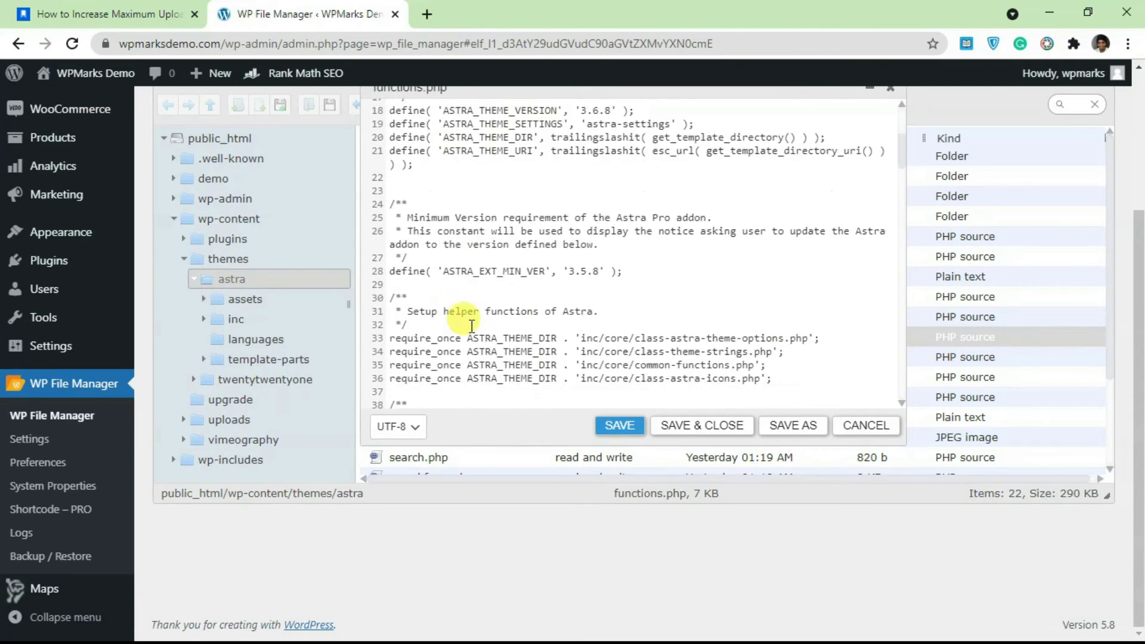
scroll(475, 323, "down", 5)
scroll(465, 331, "down", 5)
scroll(422, 359, "down", 5)
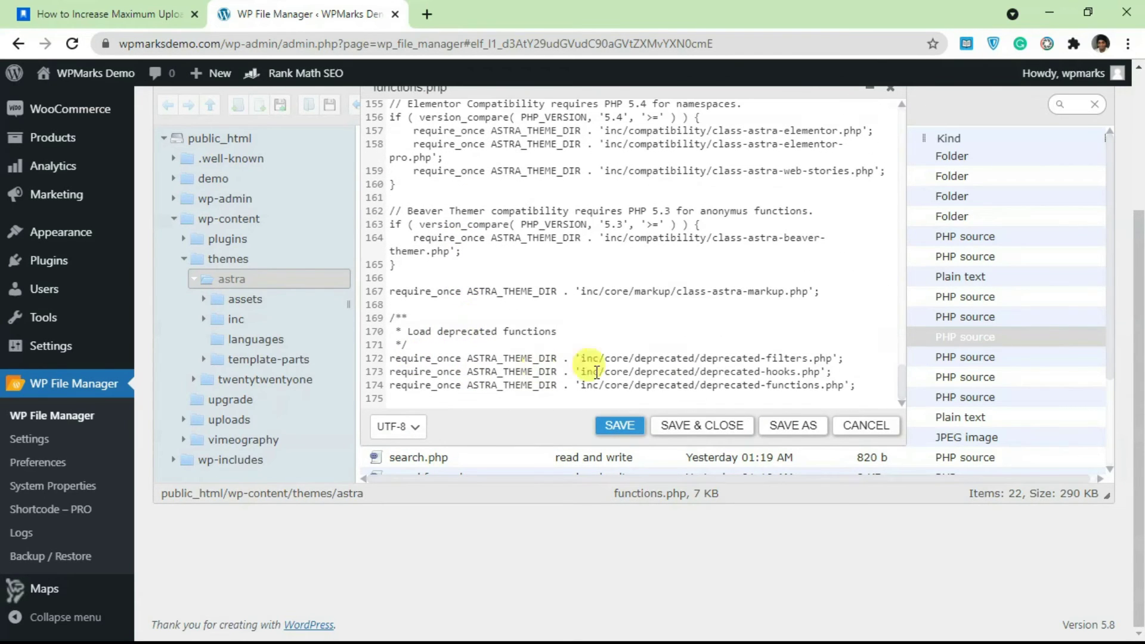
left_click(863, 424)
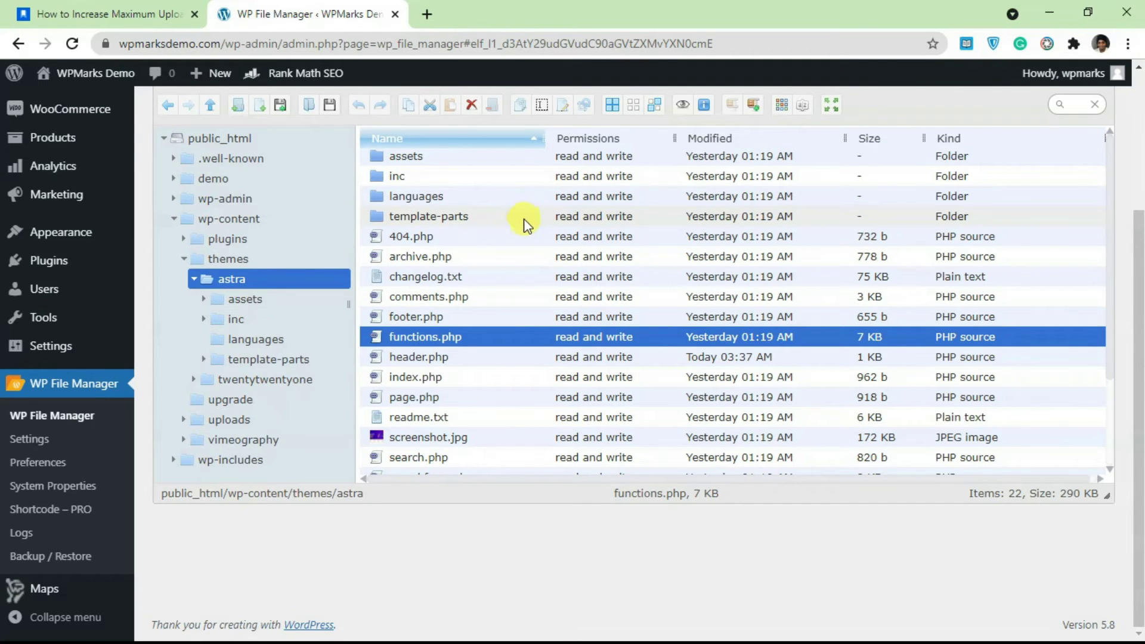
- Copy 'Wp Maximum Upload File Size' from the article's section 3 and return to WordPress admin
left_click(134, 13)
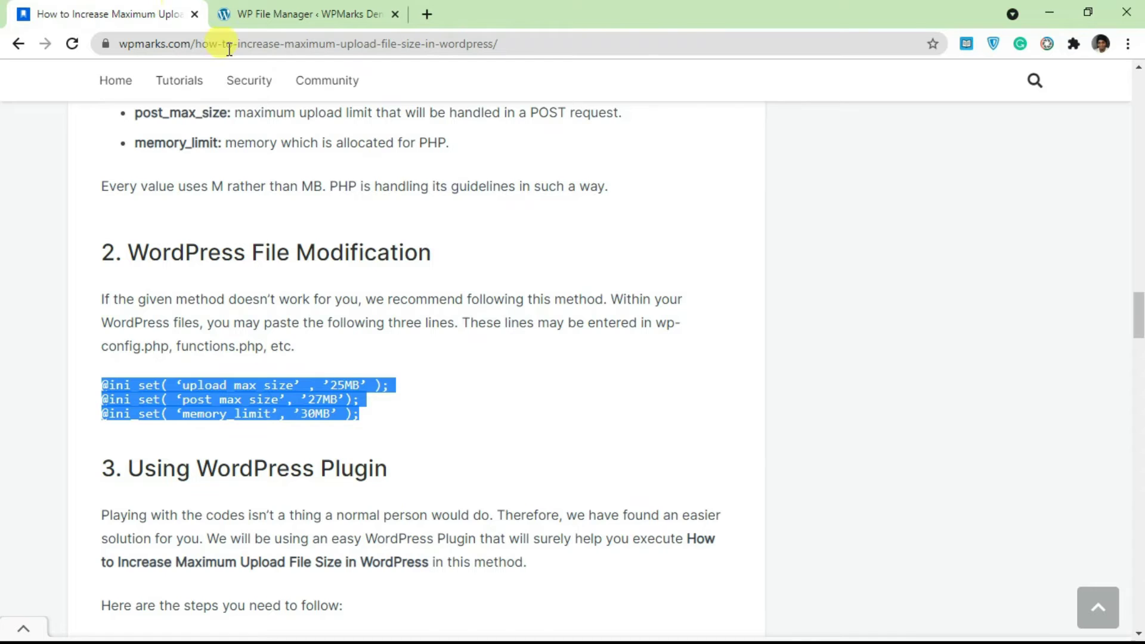
scroll(379, 371, "down", 2)
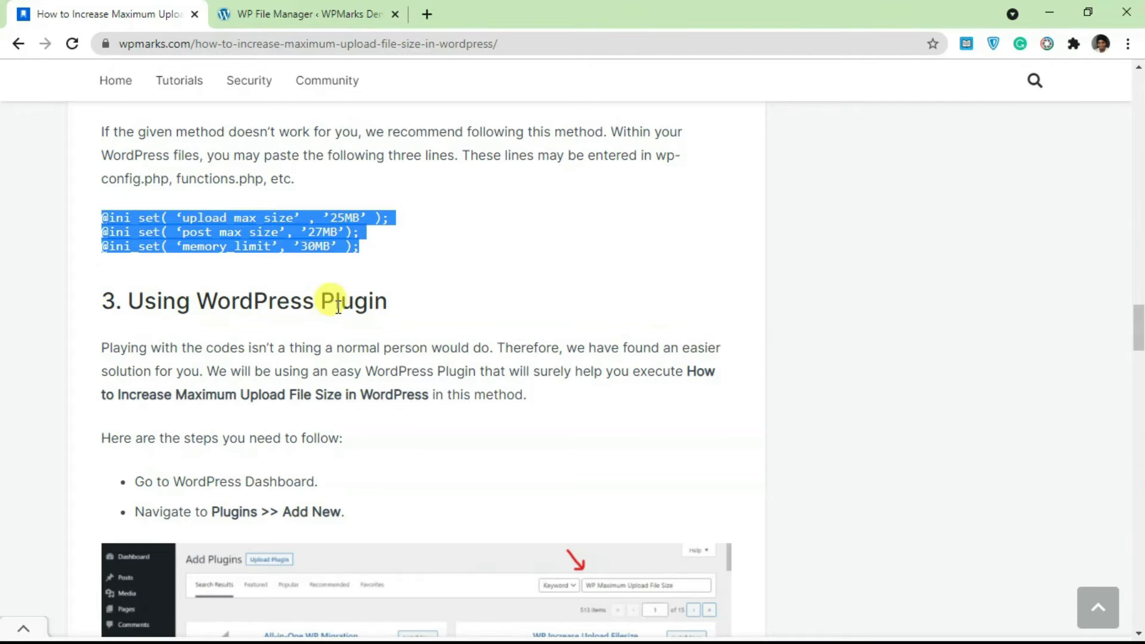
scroll(272, 309, "down", 4)
scroll(298, 315, "up", 3)
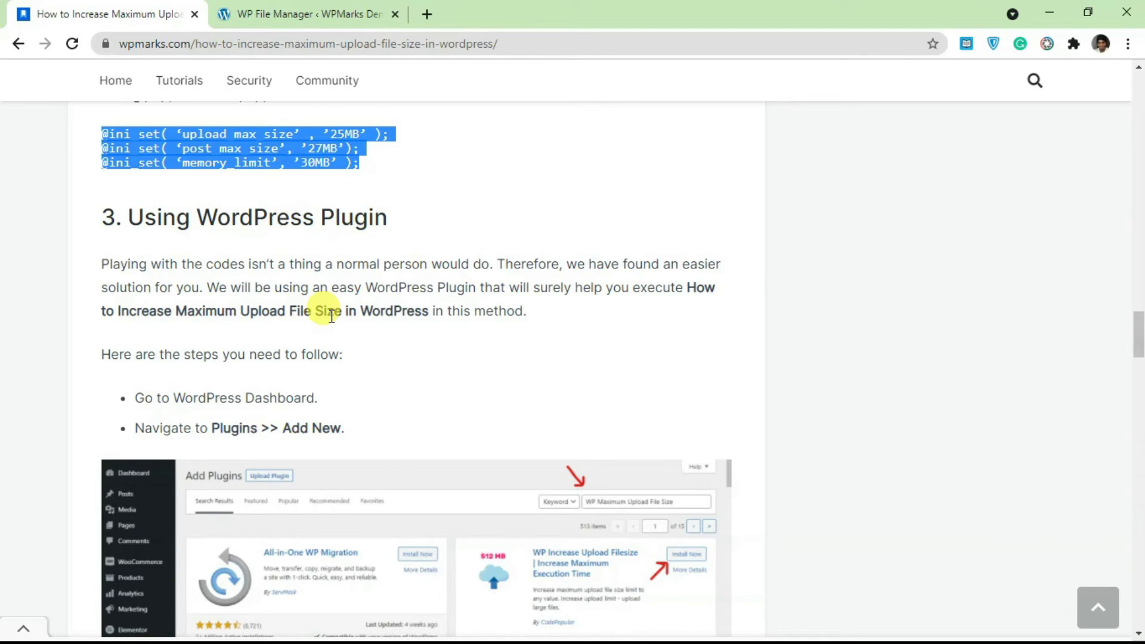
scroll(331, 318, "down", 2)
scroll(330, 341, "down", 2)
scroll(358, 376, "down", 1)
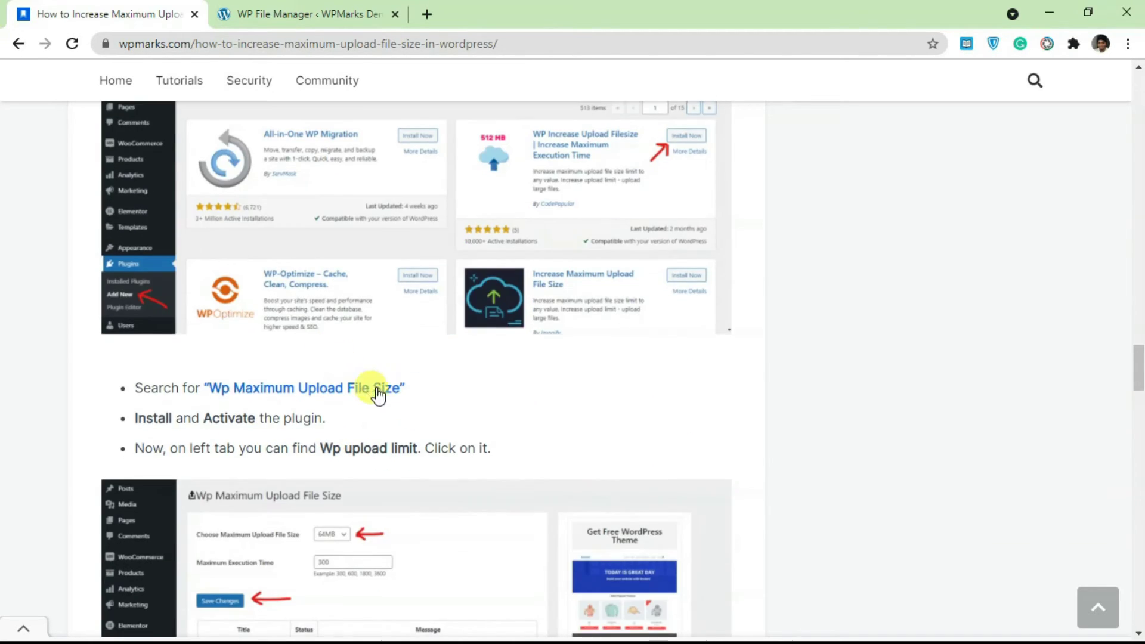
left_click_drag(407, 388, 239, 391)
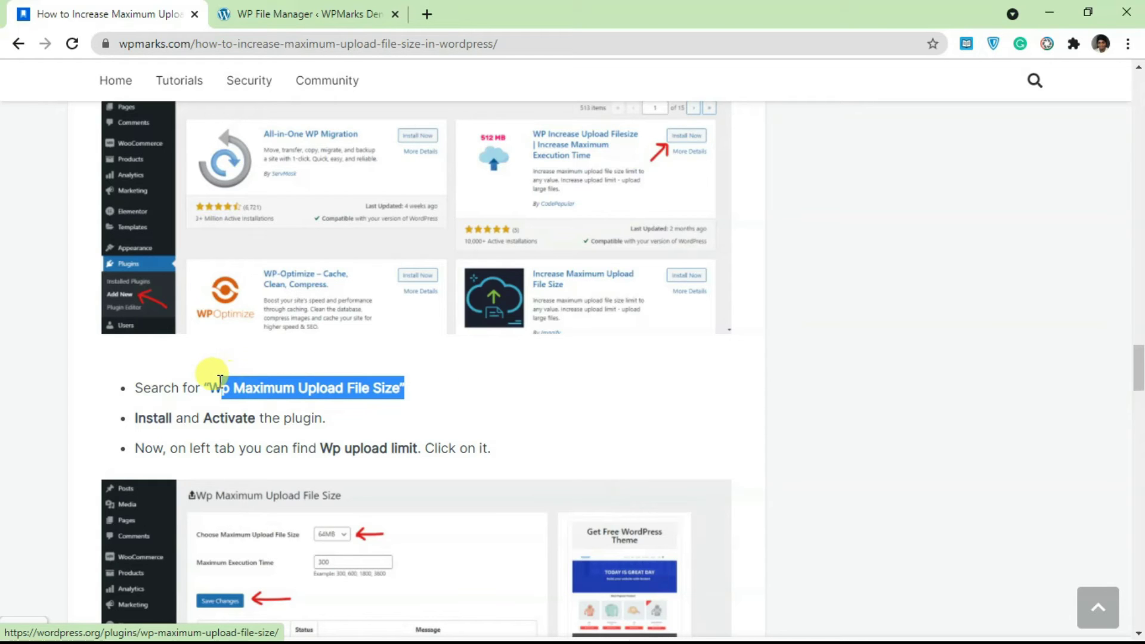
right_click(240, 389)
left_click(295, 240)
left_click(304, 14)
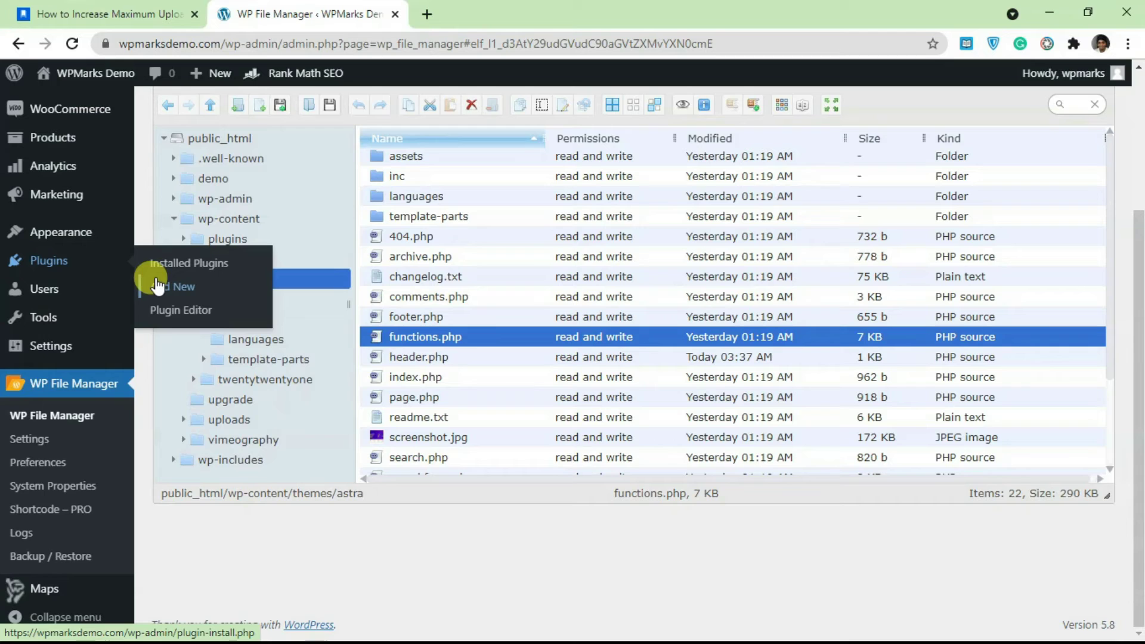
mouse_move(48, 260)
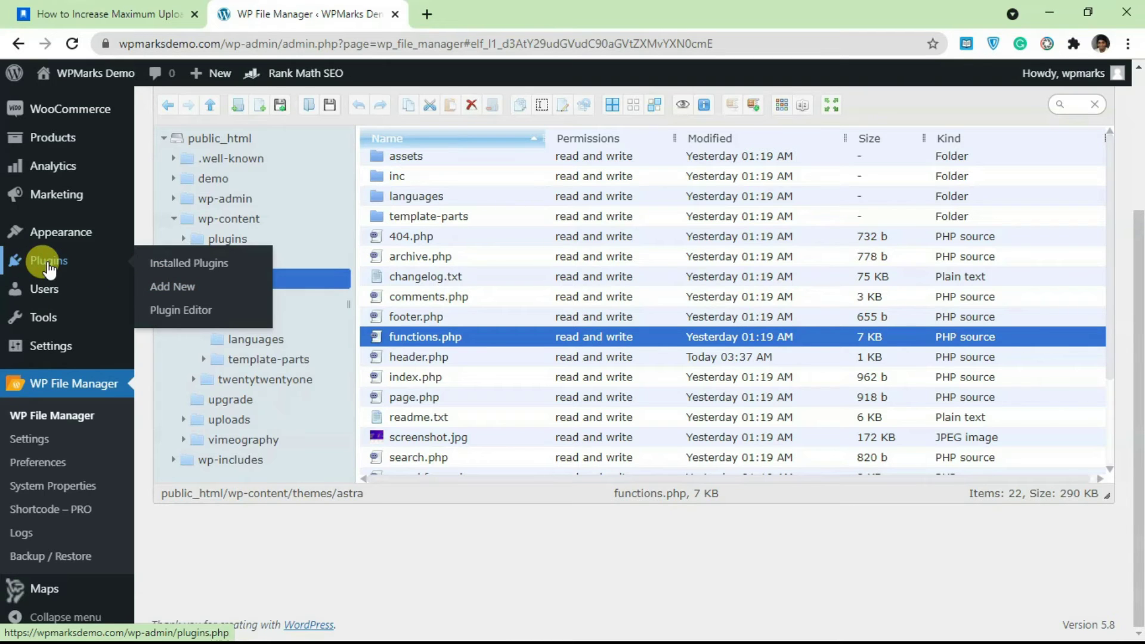
- Search Add Plugins for 'Wp Maximum Upload File Size', then install and activate CodePopular's plugin
left_click(170, 263)
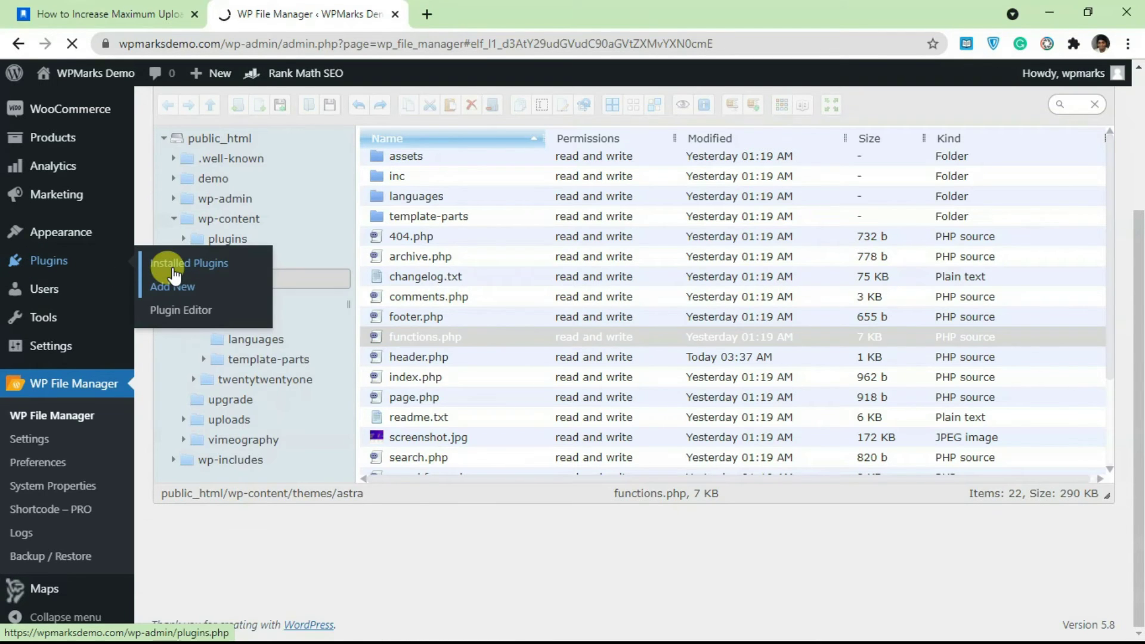
left_click(173, 284)
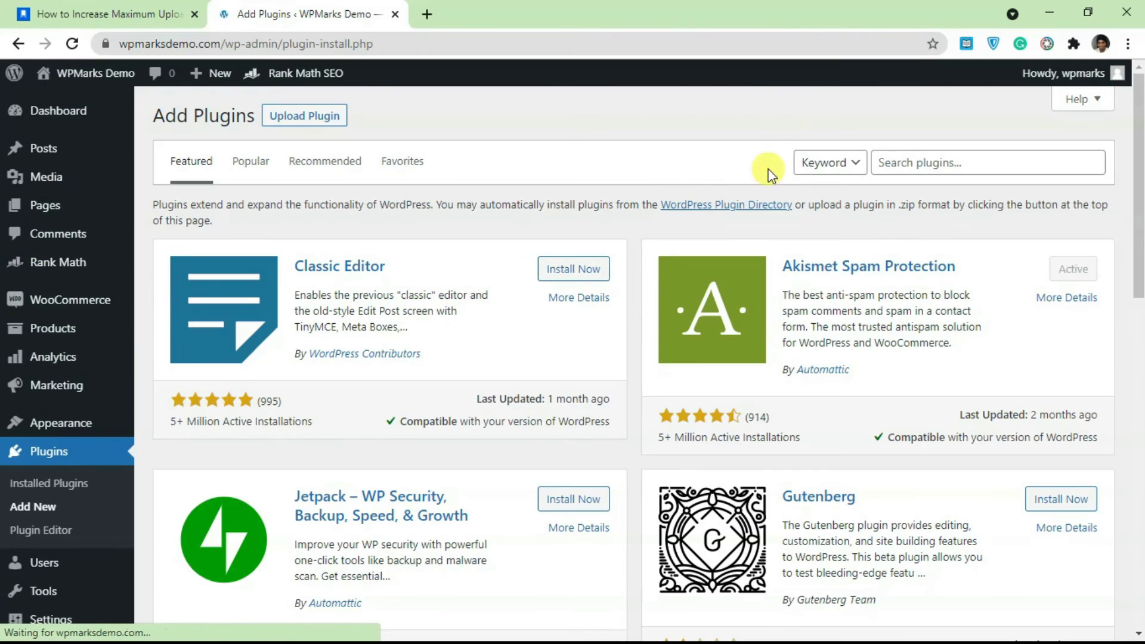
left_click(894, 161)
key("ctrl+v")
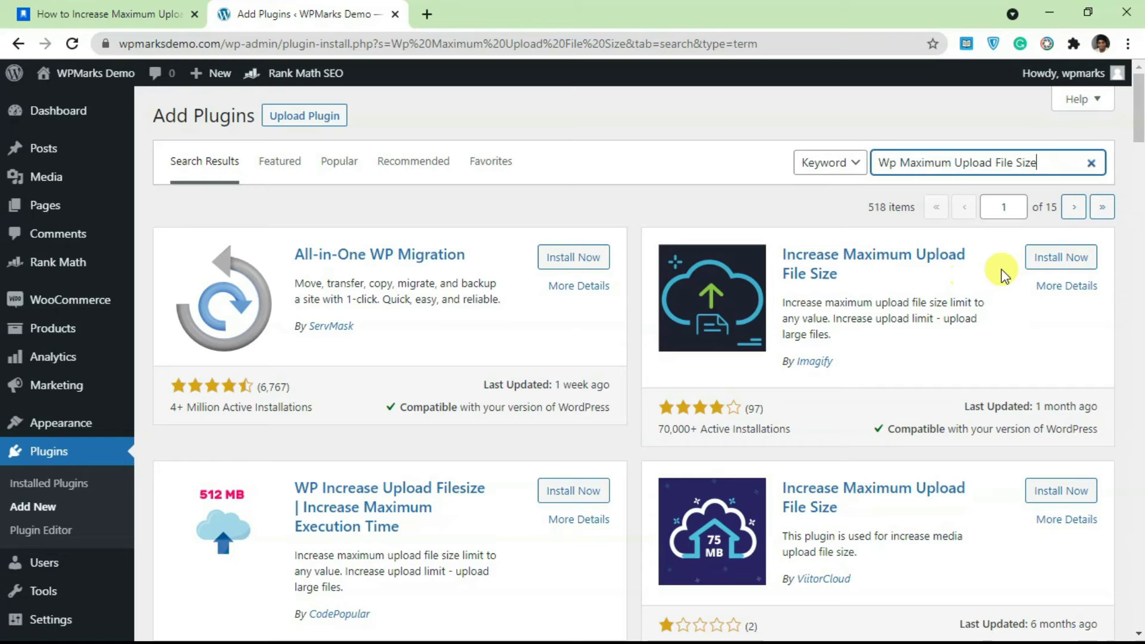
scroll(595, 495, "down", 1)
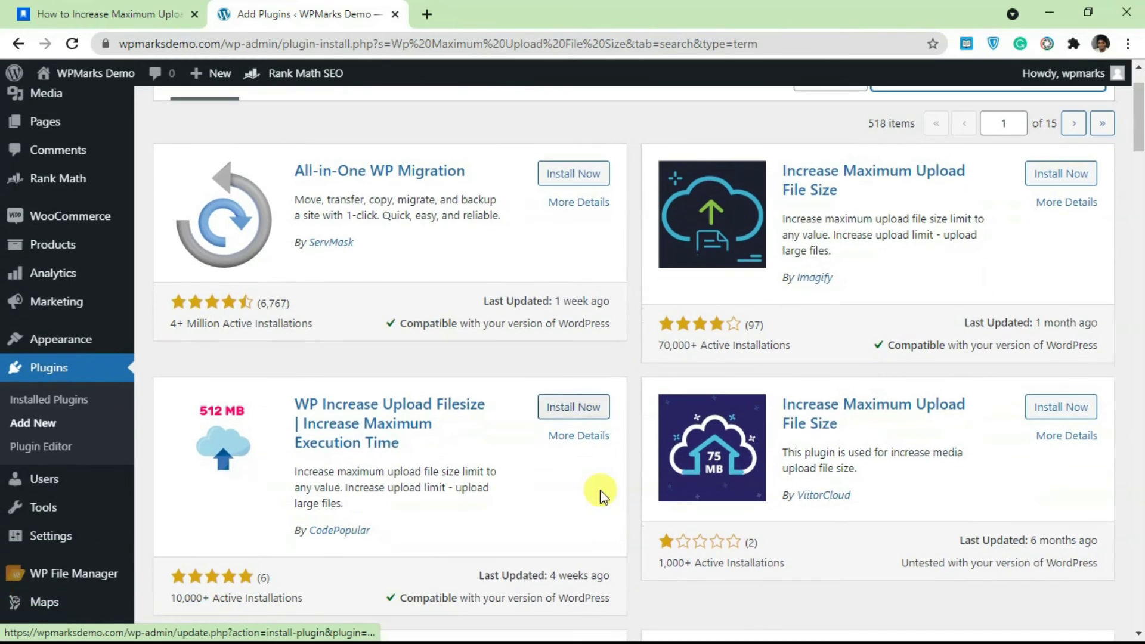
left_click(572, 406)
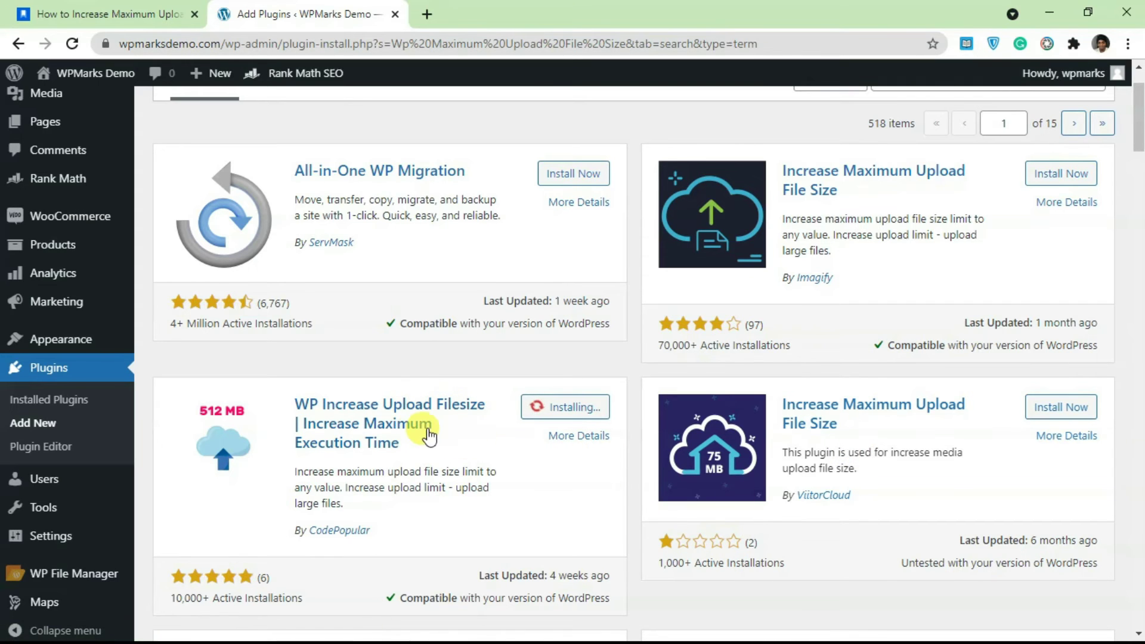
scroll(541, 467, "down", 1)
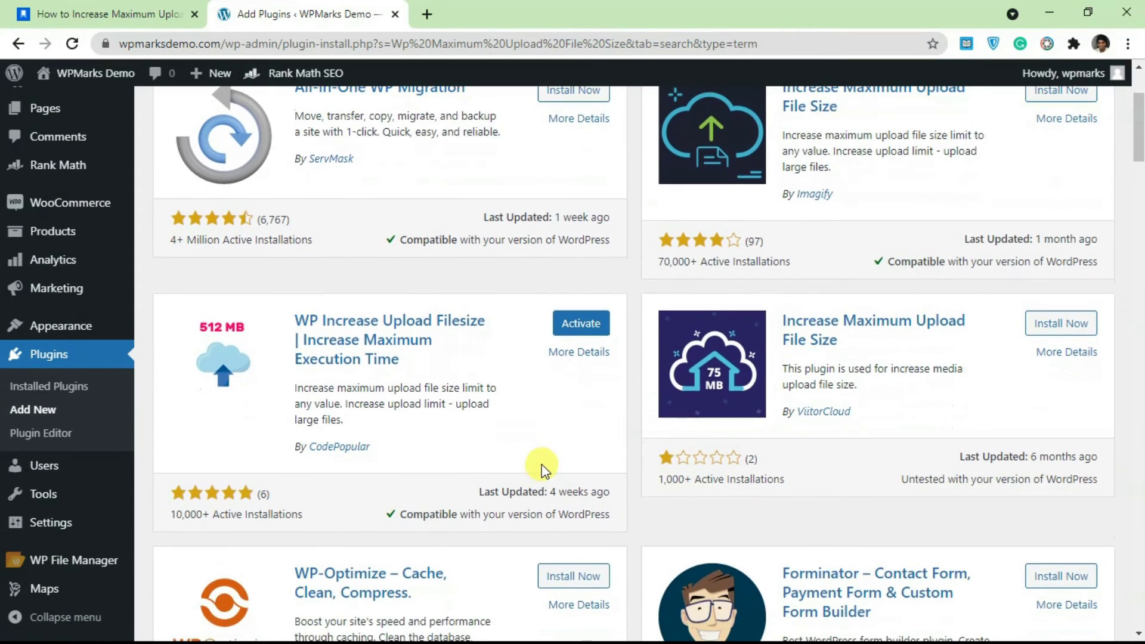
left_click(581, 326)
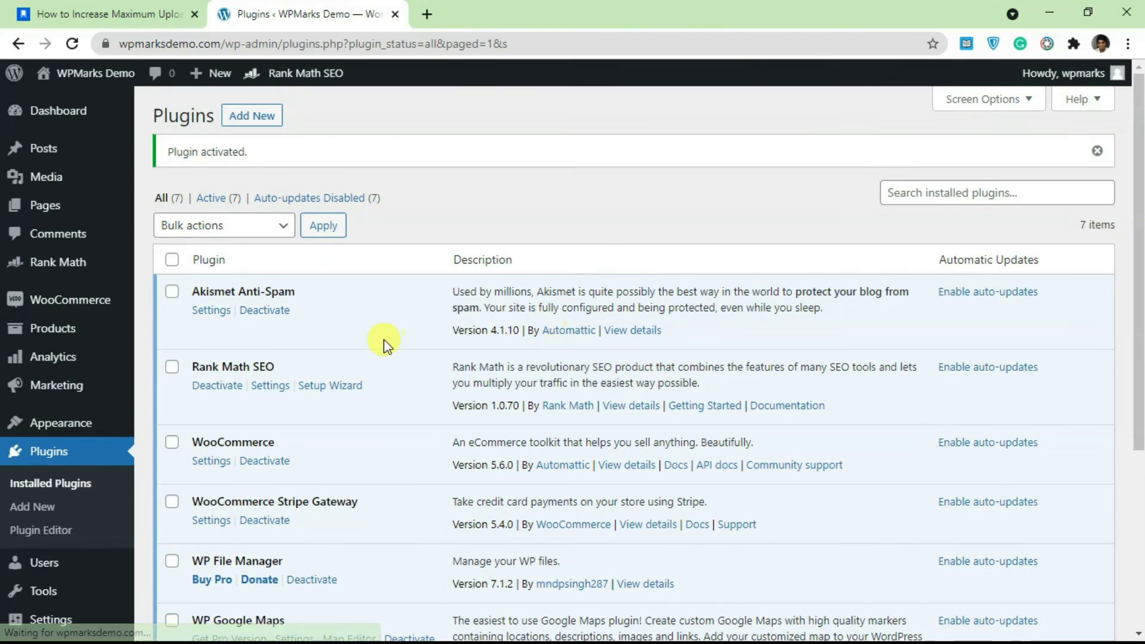
scroll(381, 358, "down", 2)
mouse_move(50, 618)
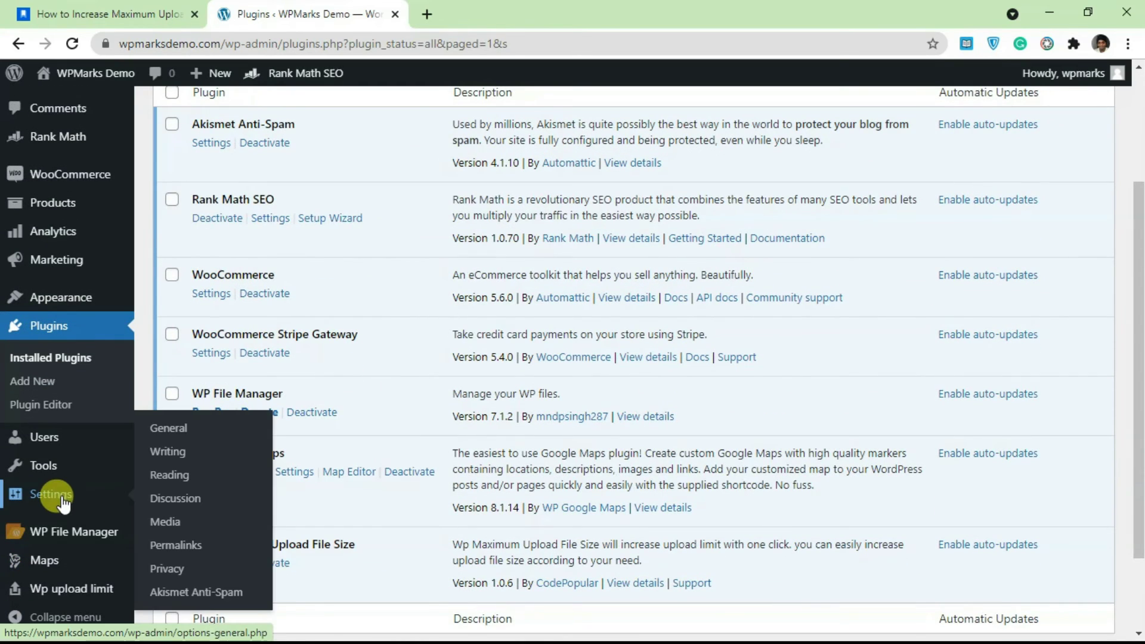
scroll(340, 368, "down", 1)
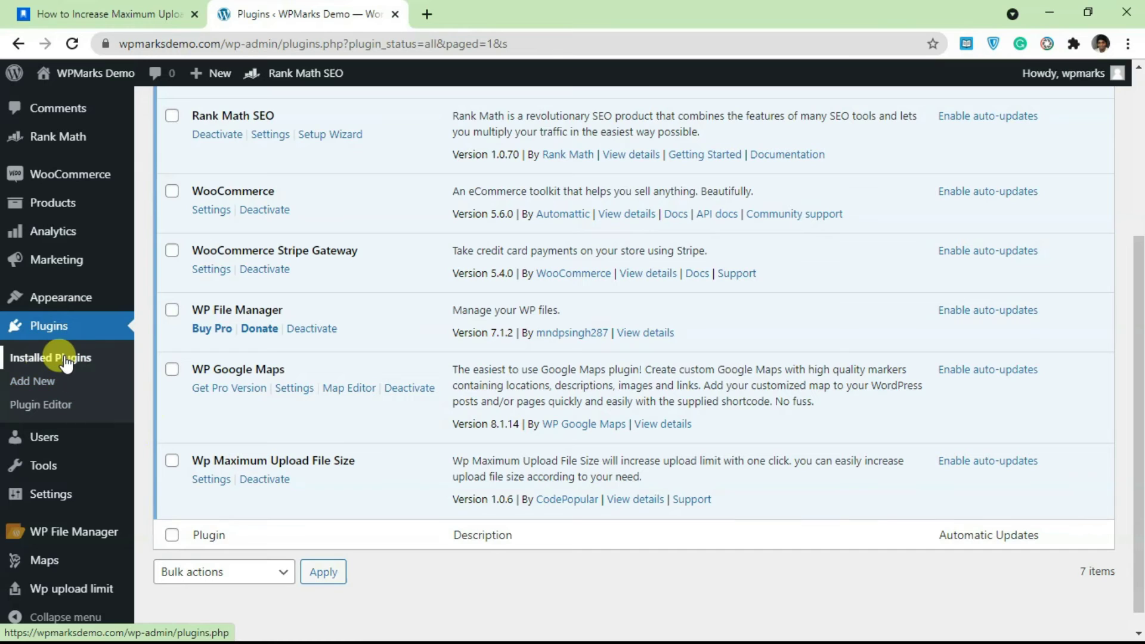
- In the plugin's settings, choose 256MB as the maximum upload file size
left_click(210, 478)
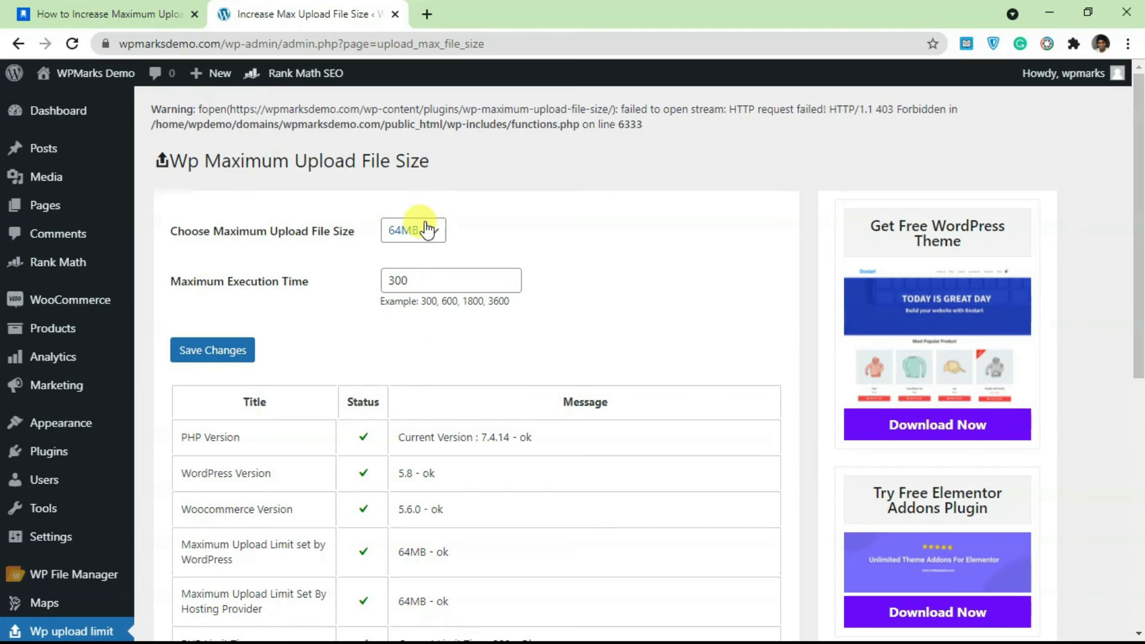
left_click(403, 230)
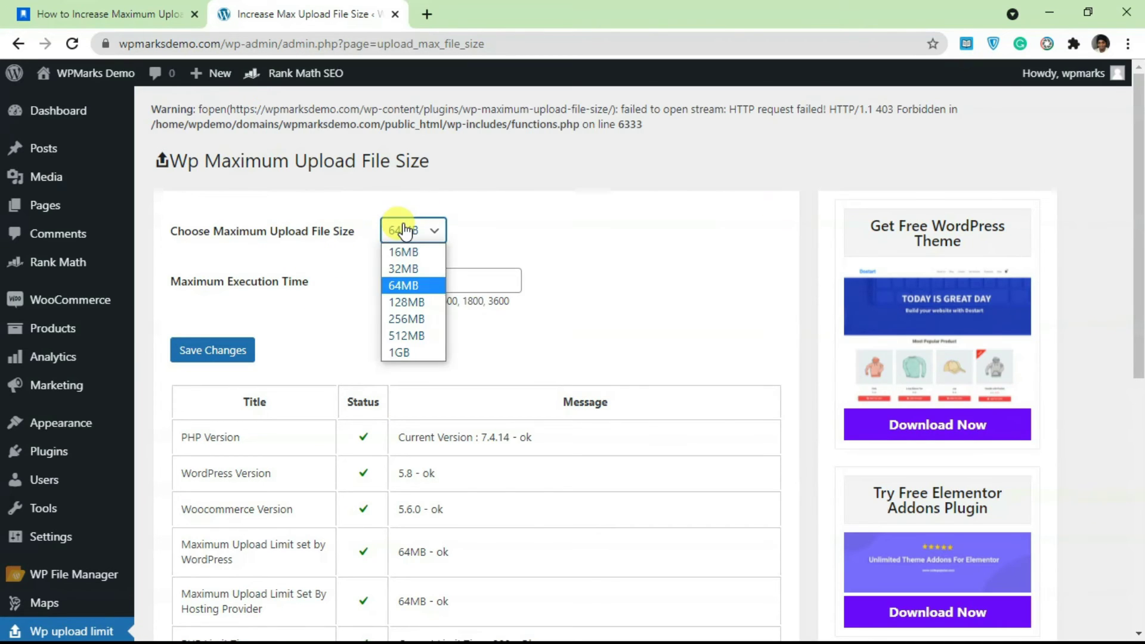
left_click(414, 319)
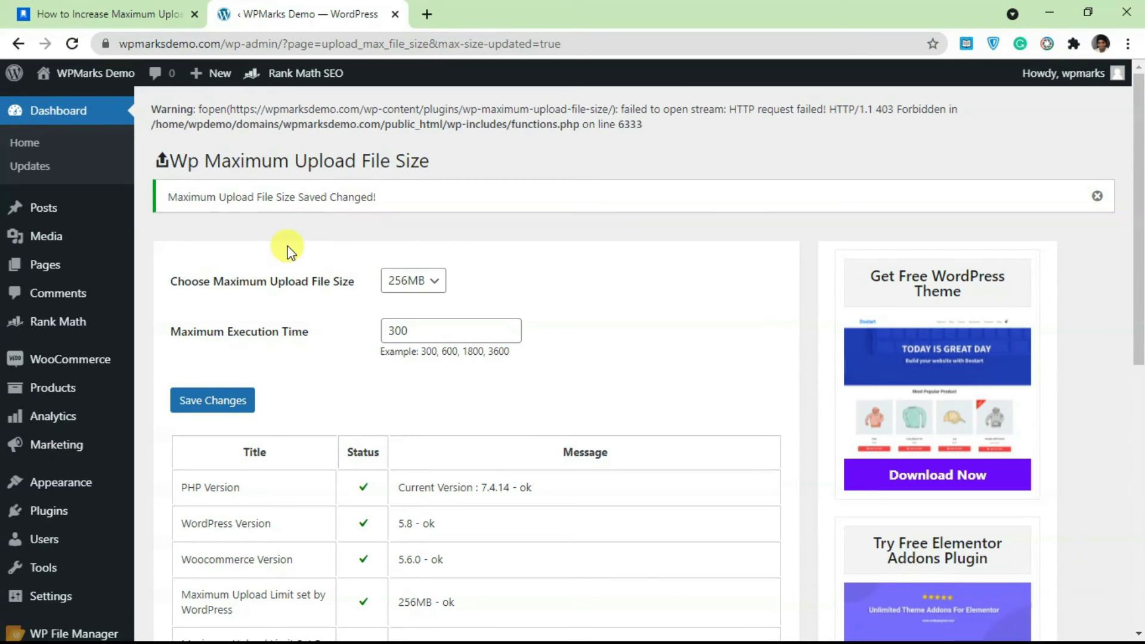
mouse_move(47, 176)
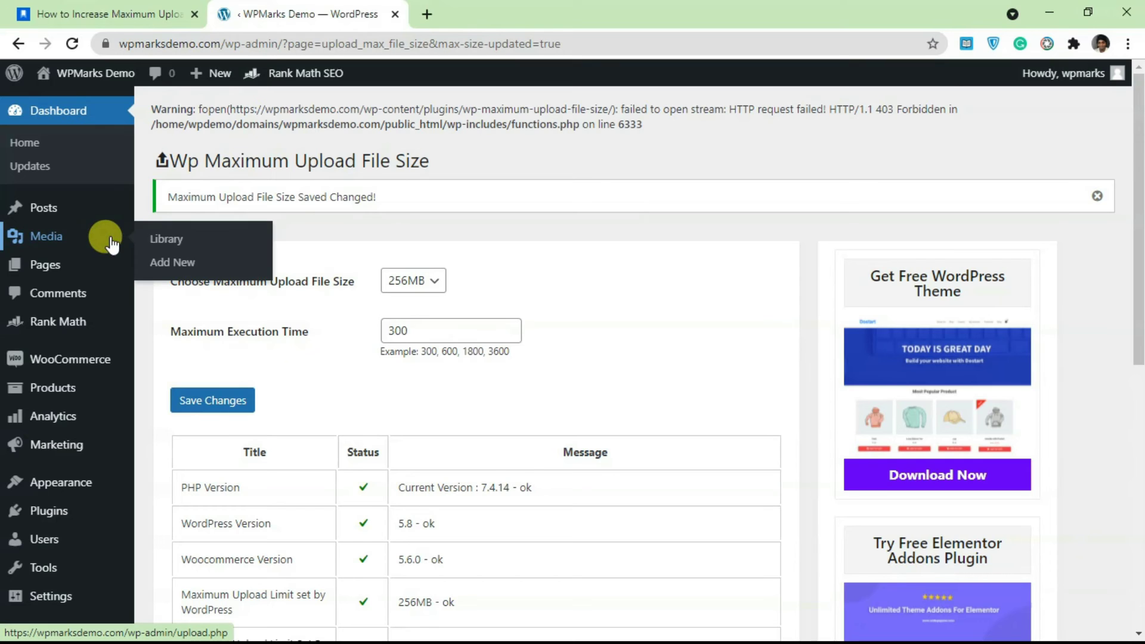
- Confirm Upload New Media shows a 256 MB maximum, then return to the WPMarks tutorial tab
left_click(176, 264)
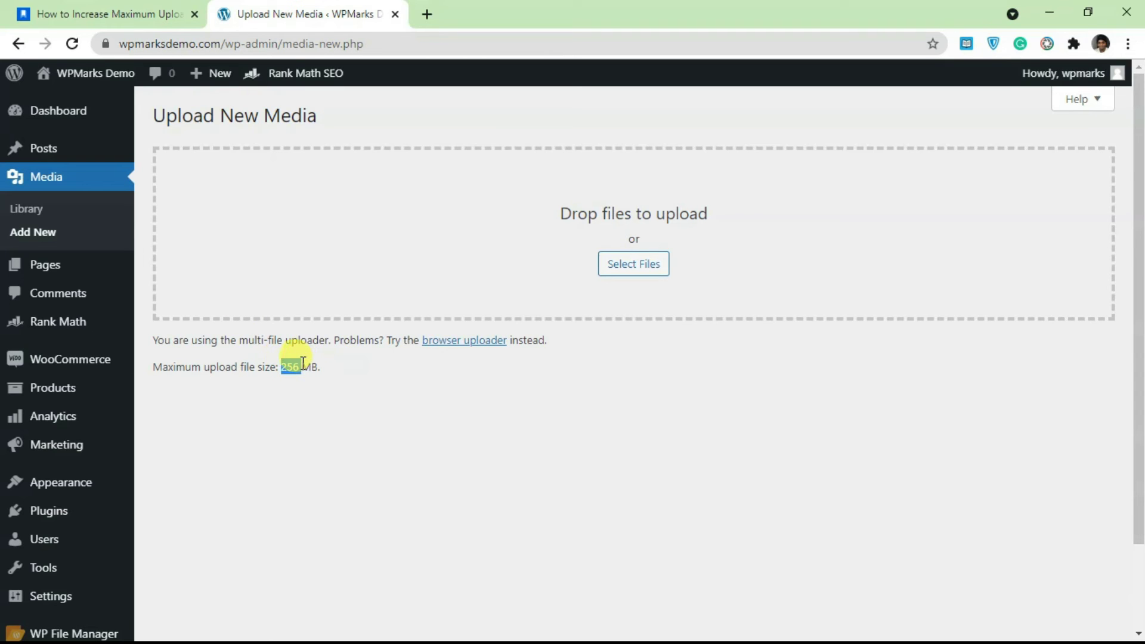
scroll(276, 368, "down", 2)
scroll(276, 368, "down", 1)
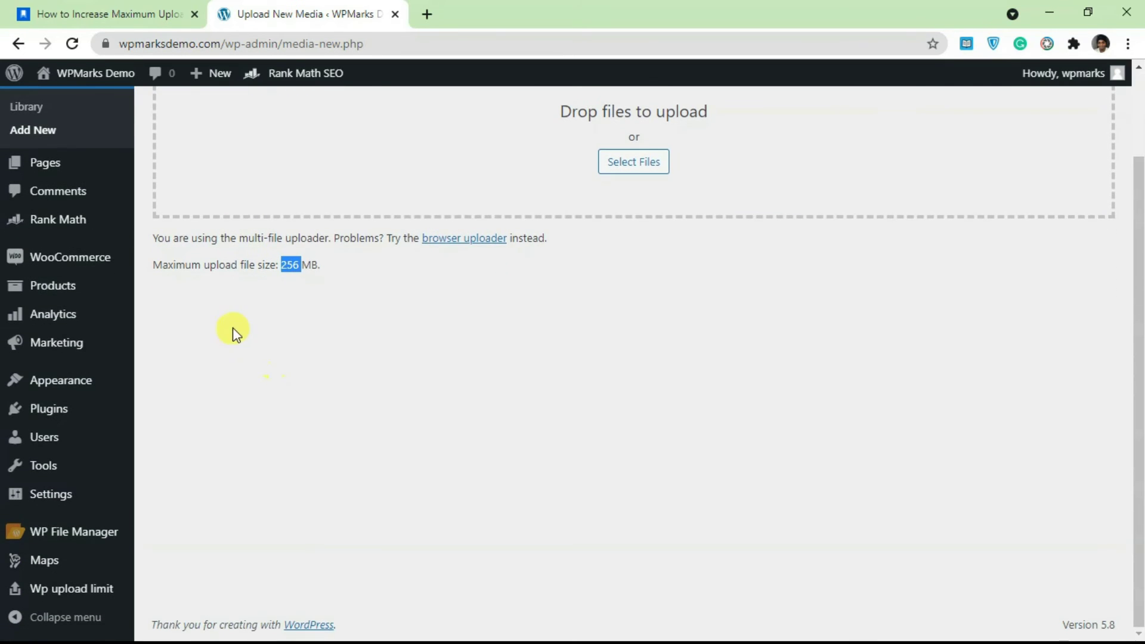
scroll(255, 456, "up", 3)
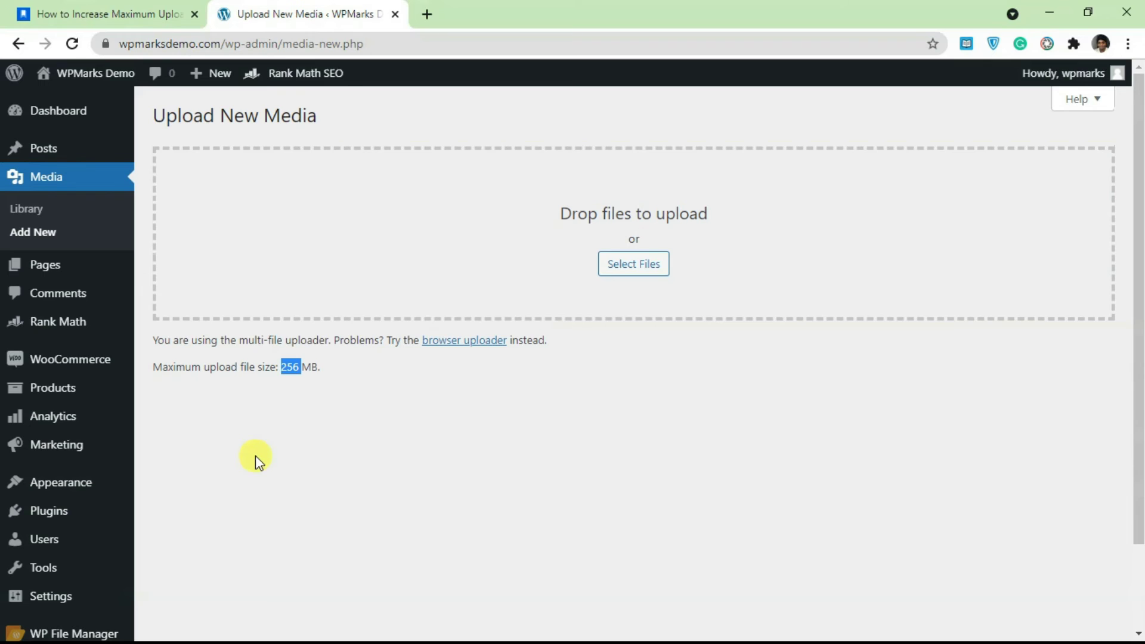
left_click(275, 370)
key("ctrl+shift+Tab")
scroll(260, 438, "down", 5)
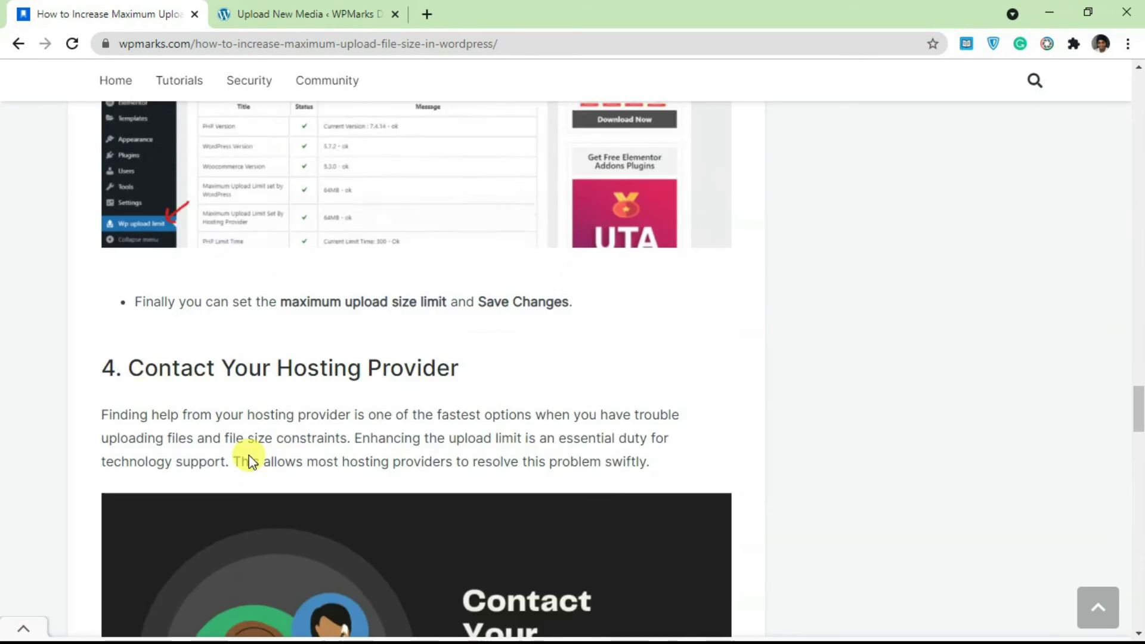
scroll(178, 331, "up", 2)
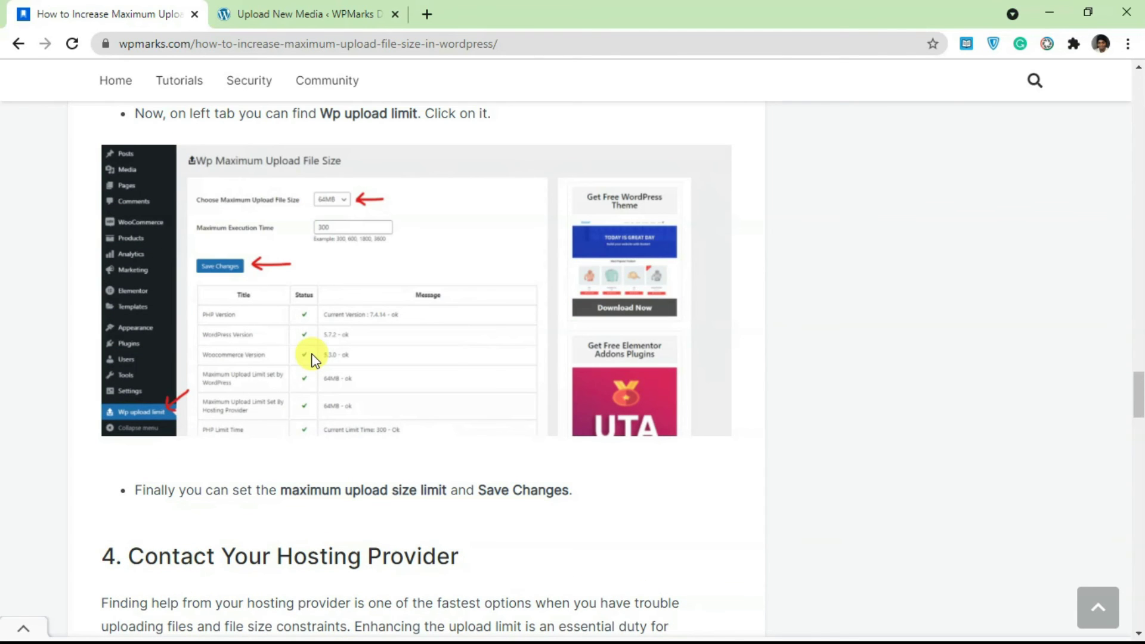
scroll(317, 358, "up", 2)
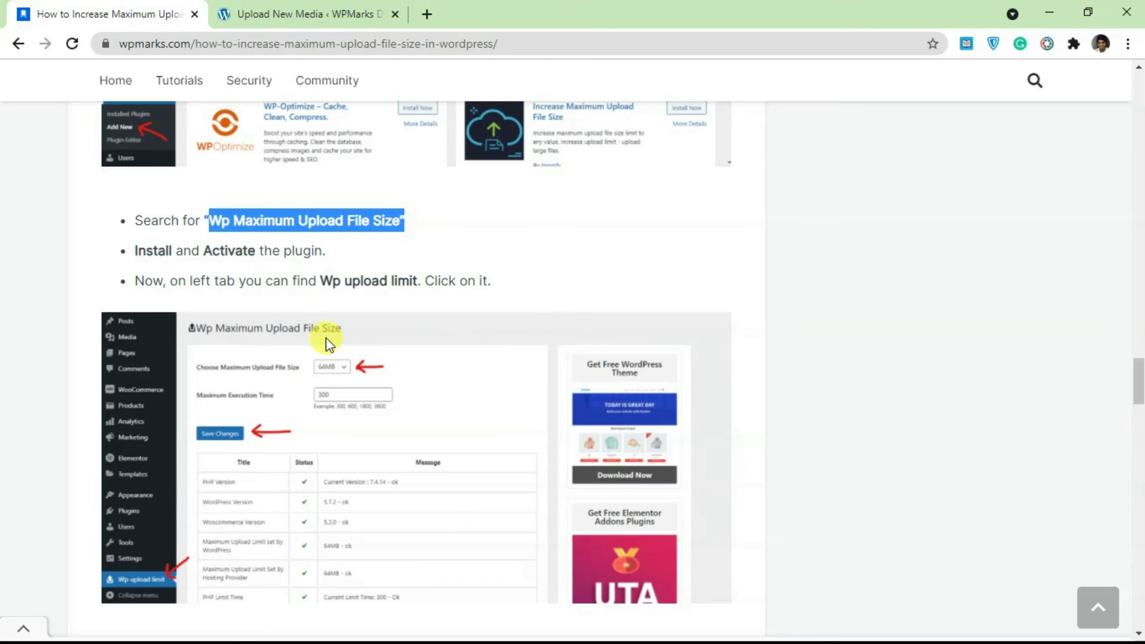
scroll(320, 339, "down", 2)
scroll(319, 339, "down", 1)
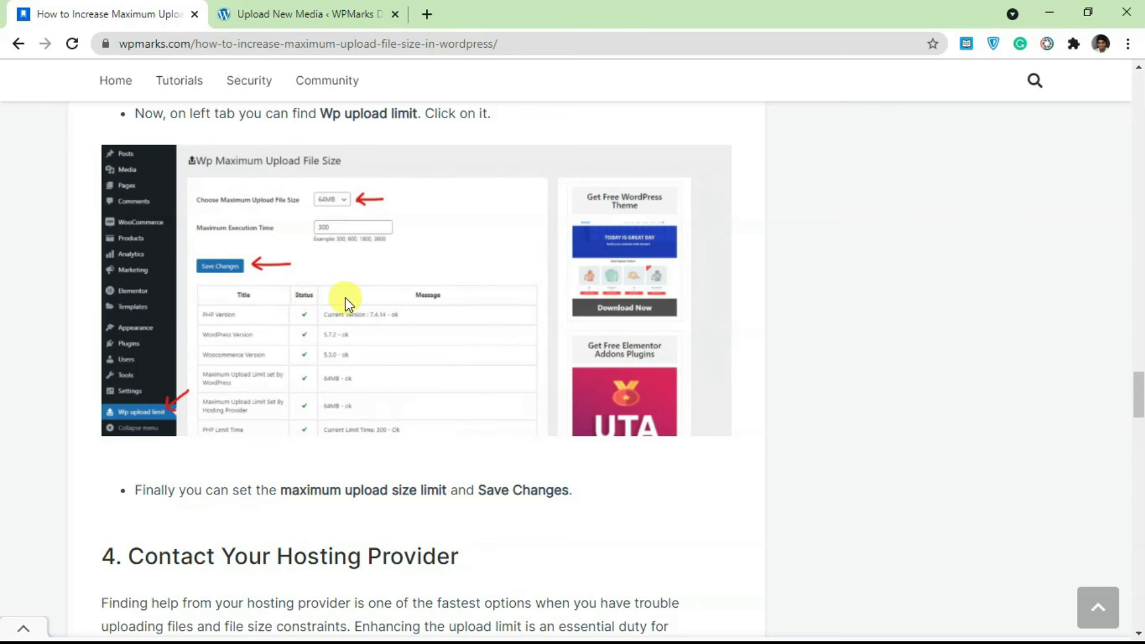
scroll(348, 298, "down", 1)
scroll(340, 314, "down", 2)
scroll(225, 488, "down", 2)
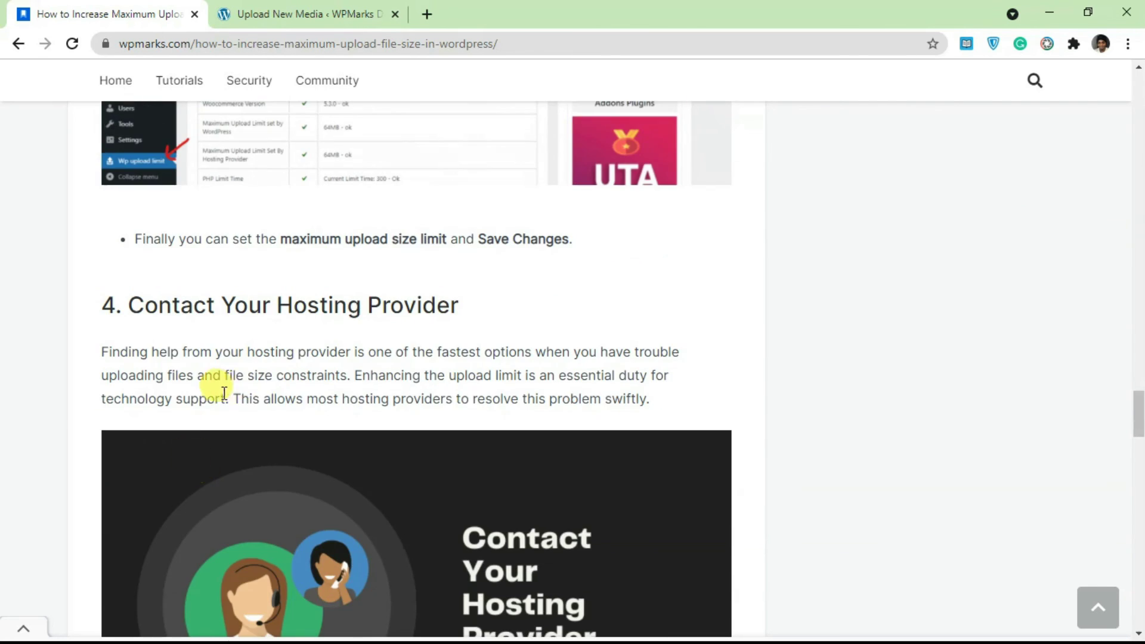
scroll(267, 361, "down", 2)
scroll(228, 369, "down", 3)
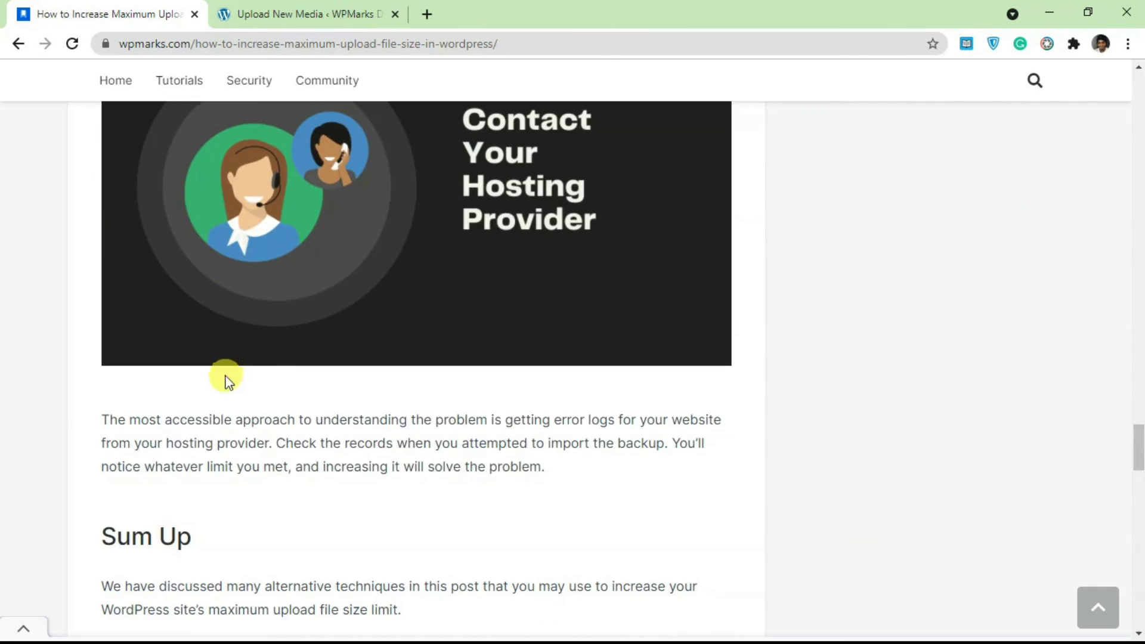
scroll(228, 393, "up", 3)
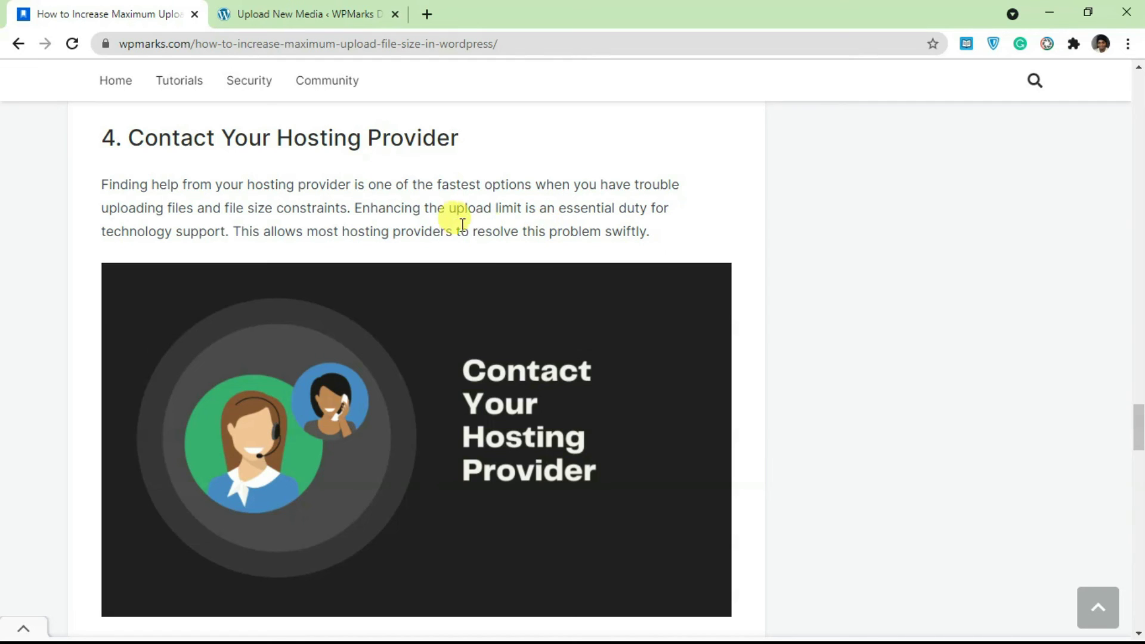
scroll(384, 223, "up", 2)
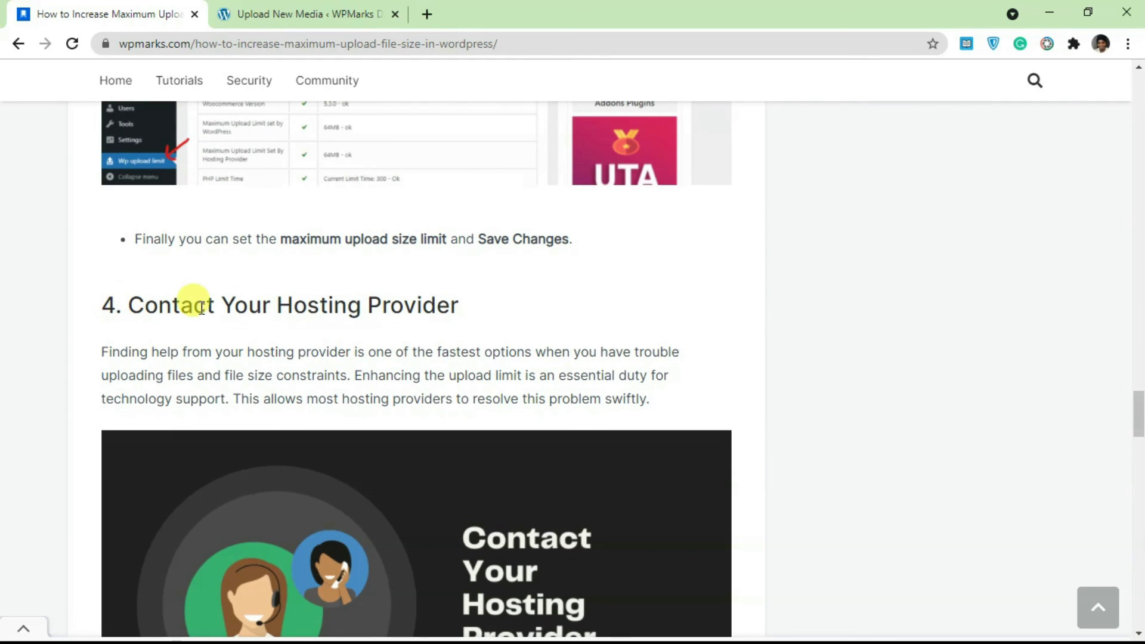
scroll(358, 305, "up", 3)
scroll(514, 265, "up", 1)
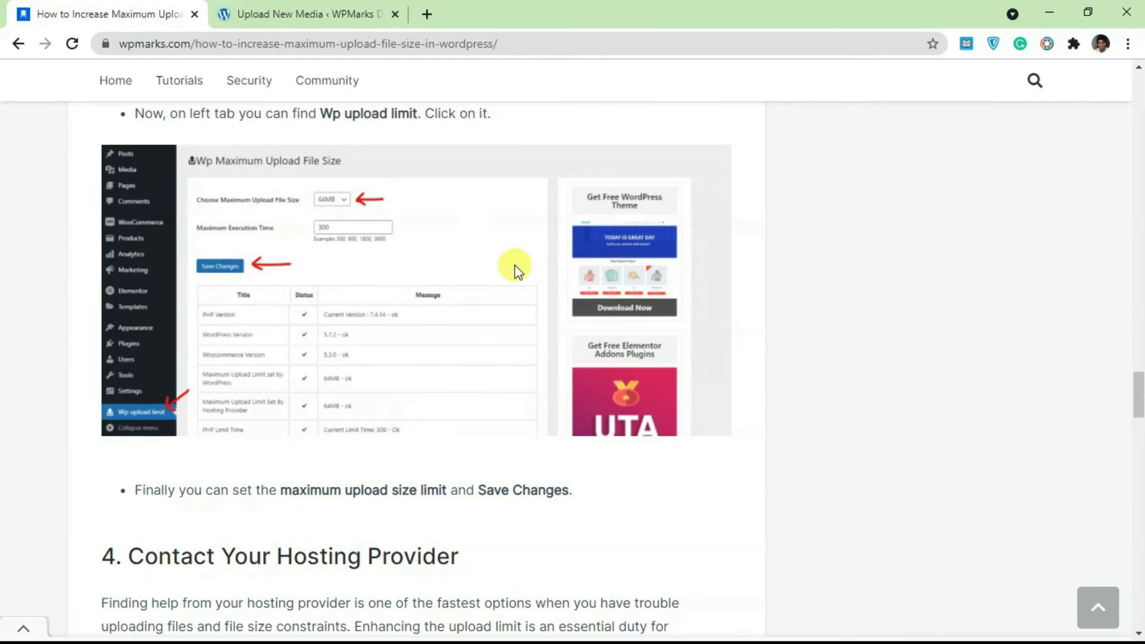
scroll(456, 357, "up", 4)
scroll(351, 414, "down", 4)
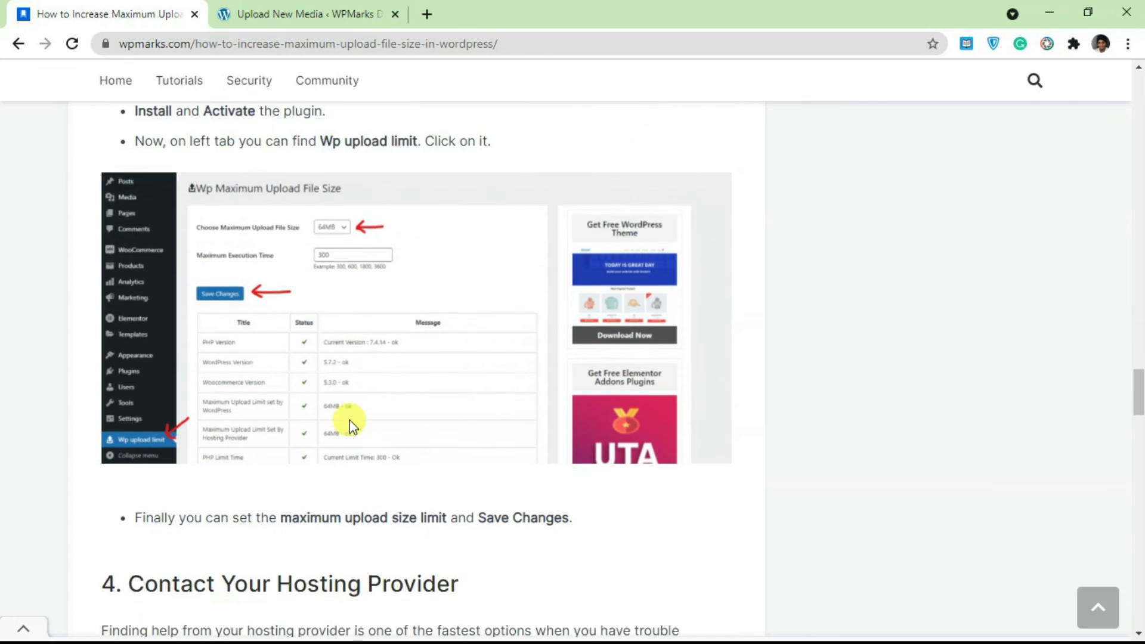
scroll(350, 408, "down", 3)
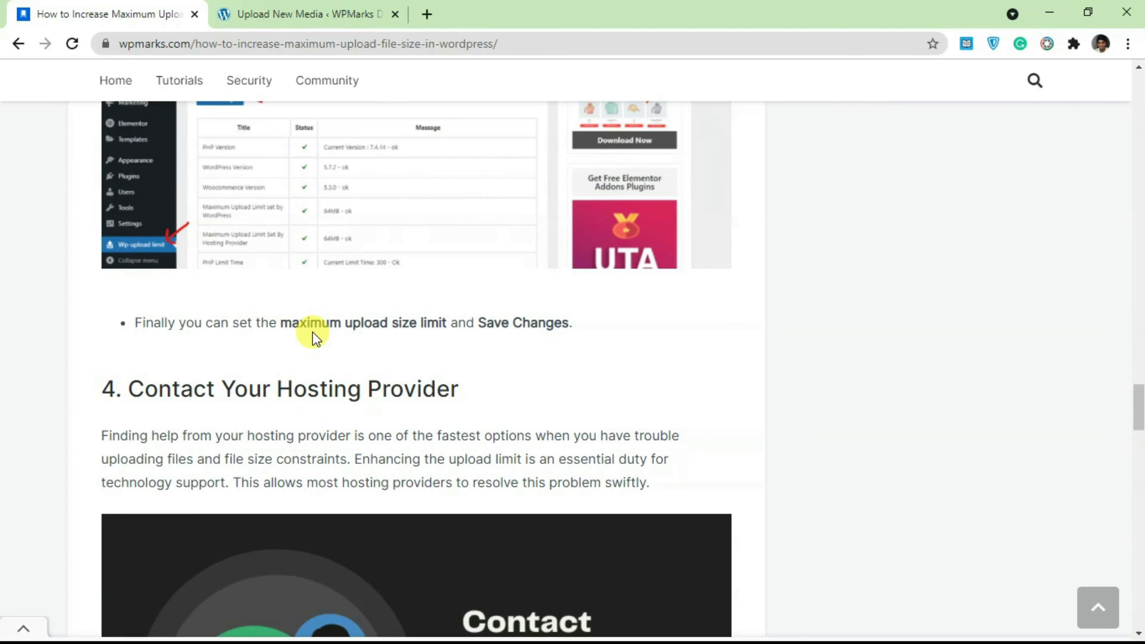